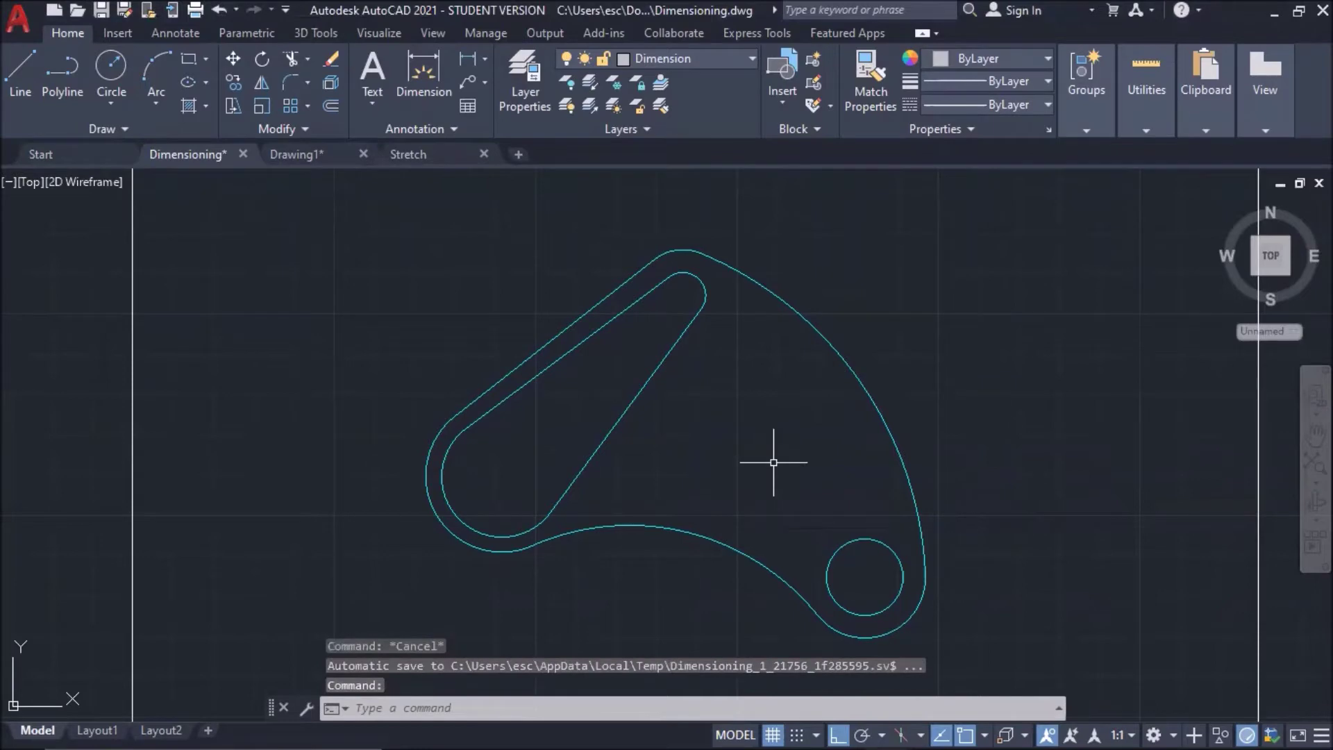
Use DIMSTYLE to start a new dimension style named MyStyle based on ISO-25
{"action": "type", "text": "DIMsty"}
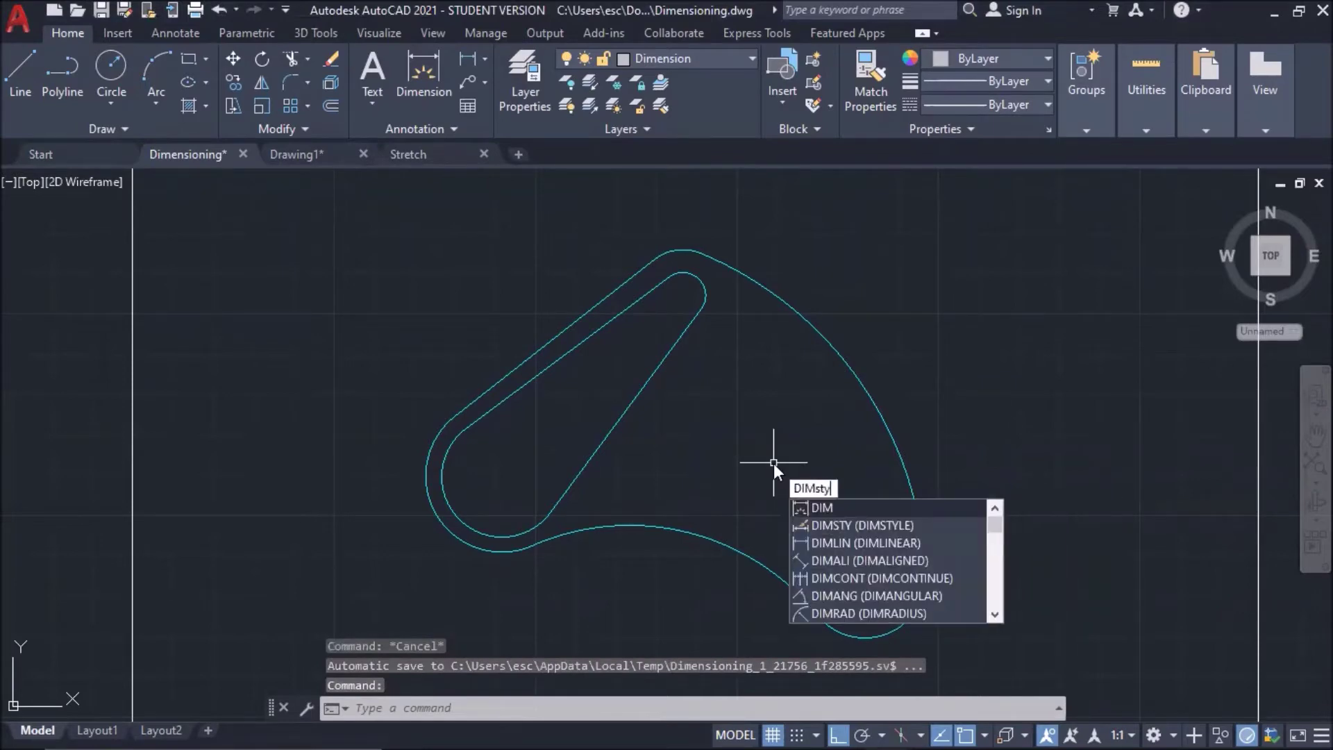
{"action": "type", "text": "le"}
{"action": "key", "text": "Return"}
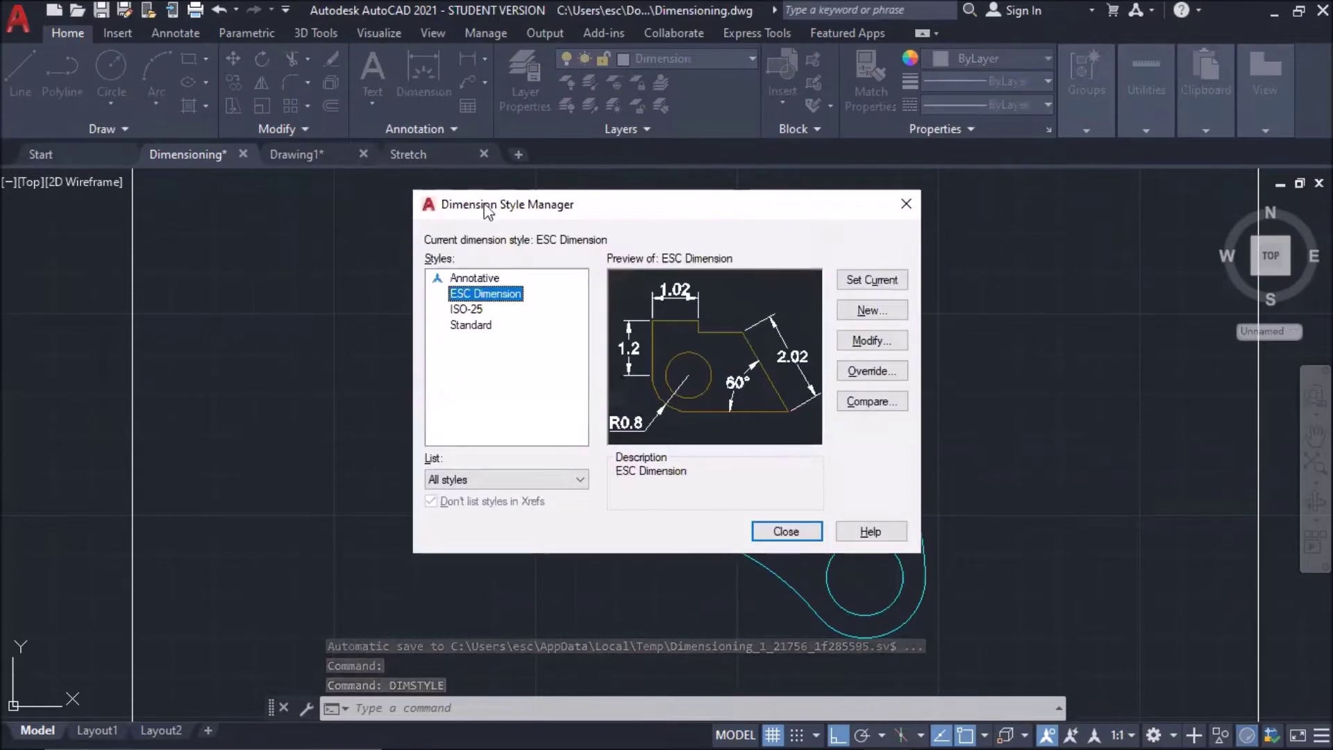
{"action": "left_click", "coordinate": [467, 309]}
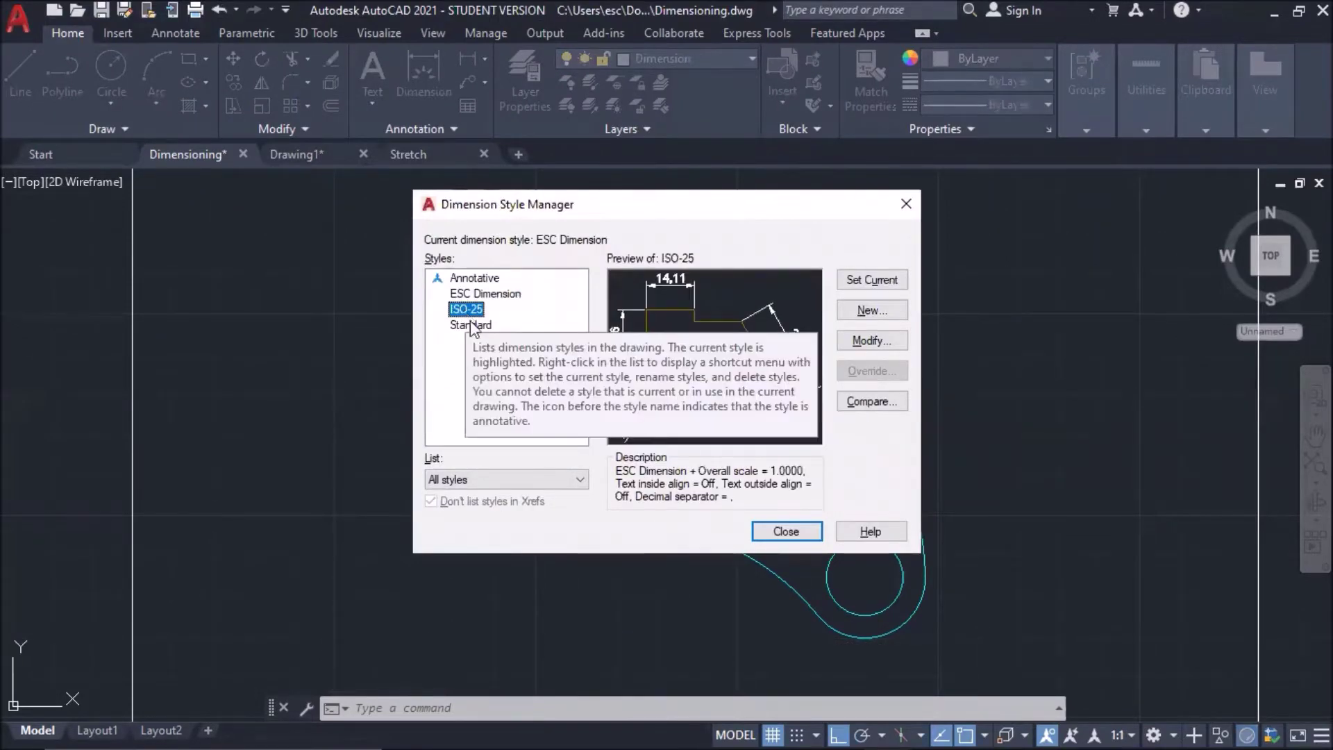
{"action": "left_click", "coordinate": [880, 313]}
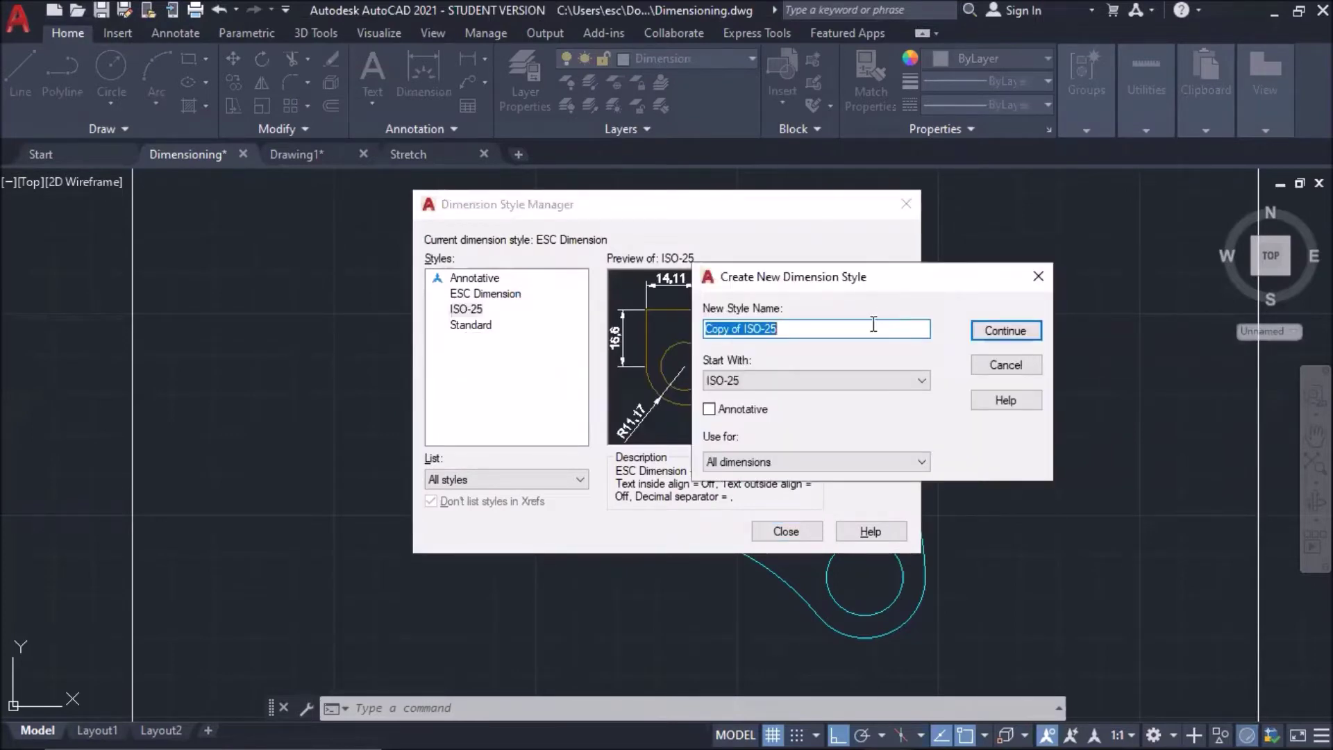
{"action": "type", "text": "My"}
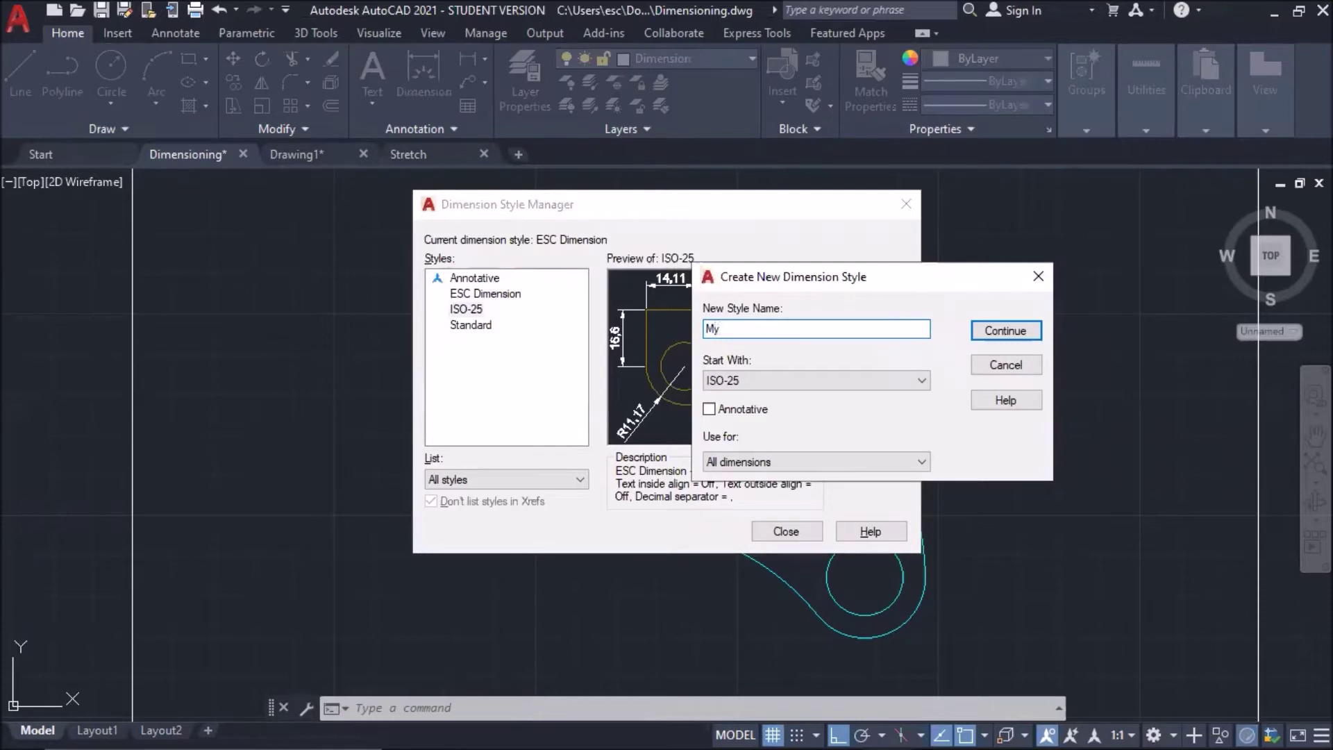
{"action": "type", "text": "Style"}
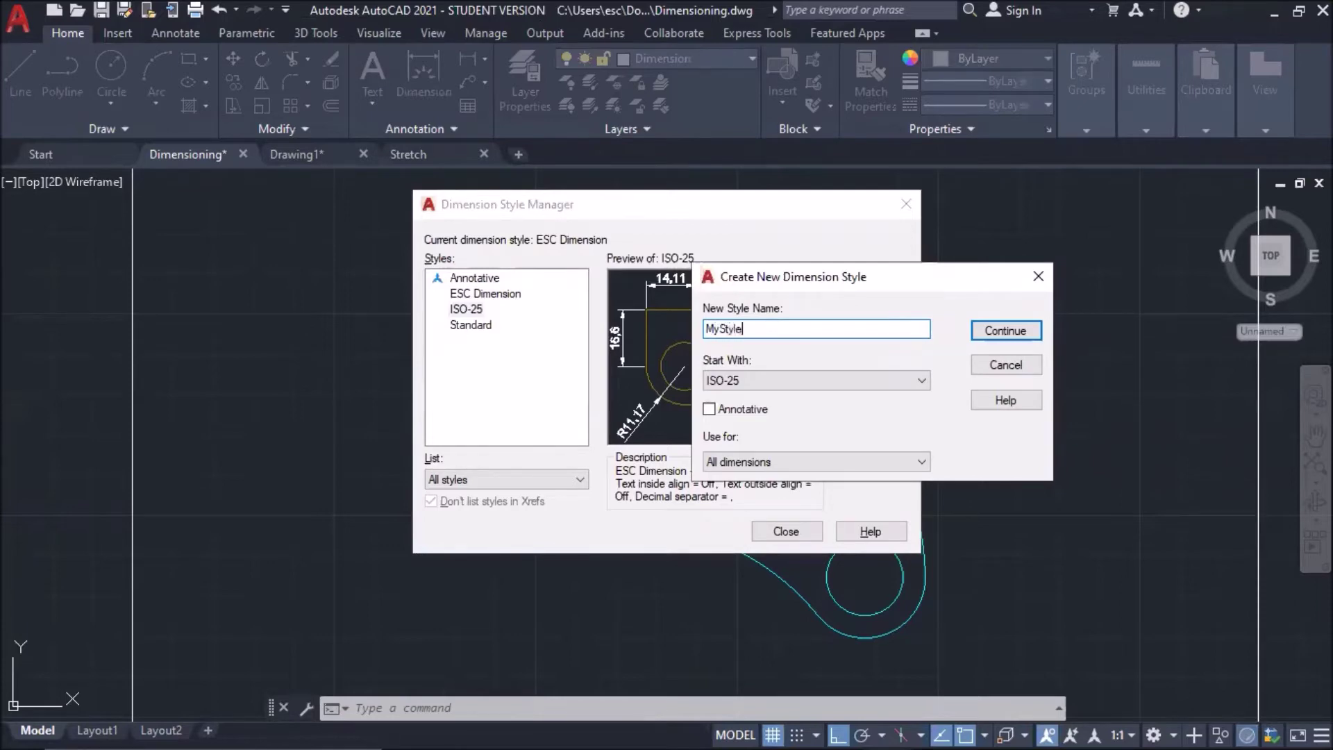
{"action": "left_click", "coordinate": [1018, 332]}
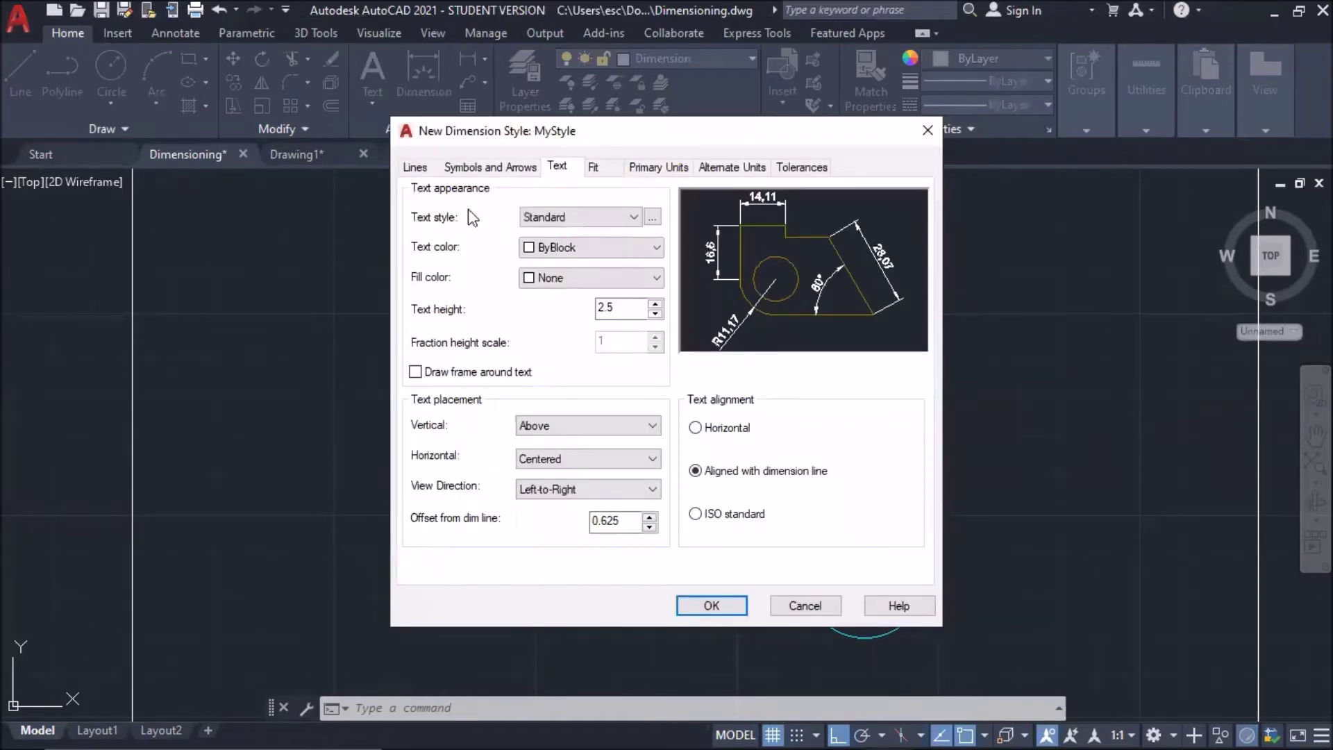
Review the Lines and Arrows settings, then give MyStyle text height 3 with horizontal alignment
{"action": "left_click", "coordinate": [415, 168]}
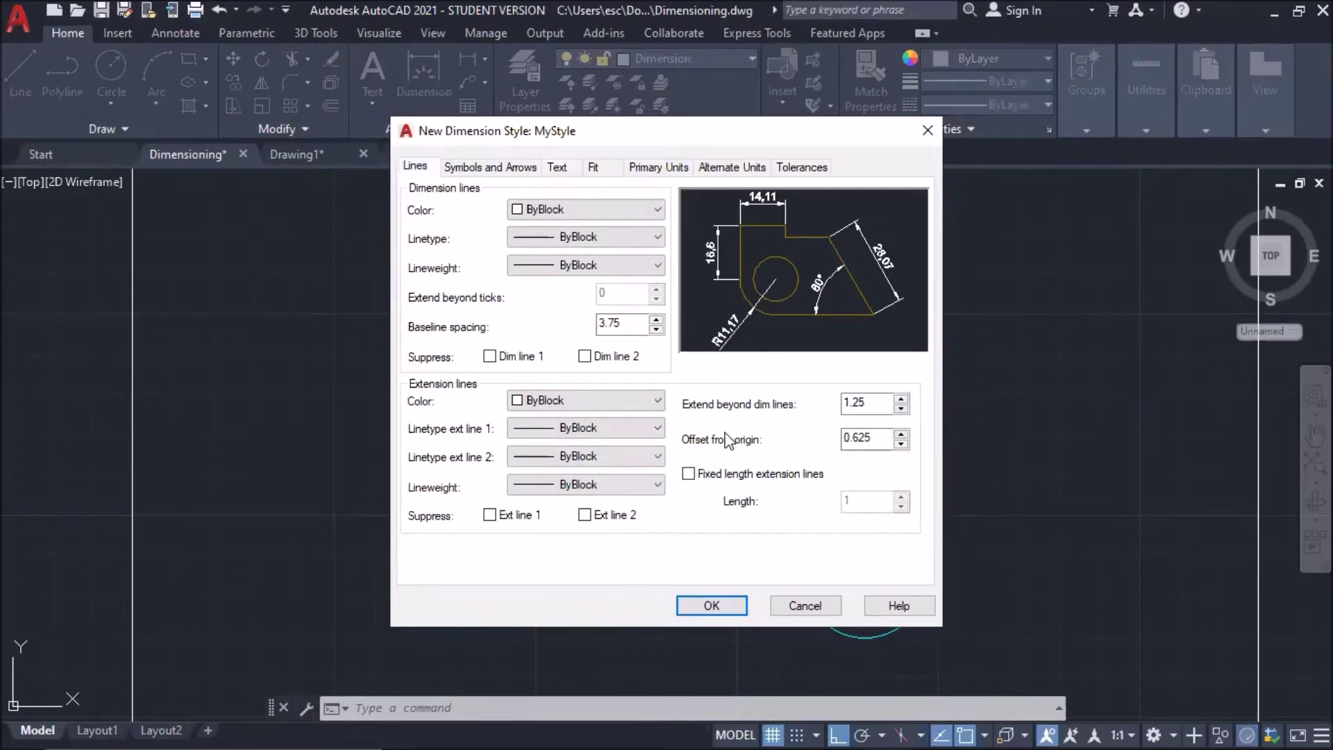
{"action": "left_click", "coordinate": [499, 170]}
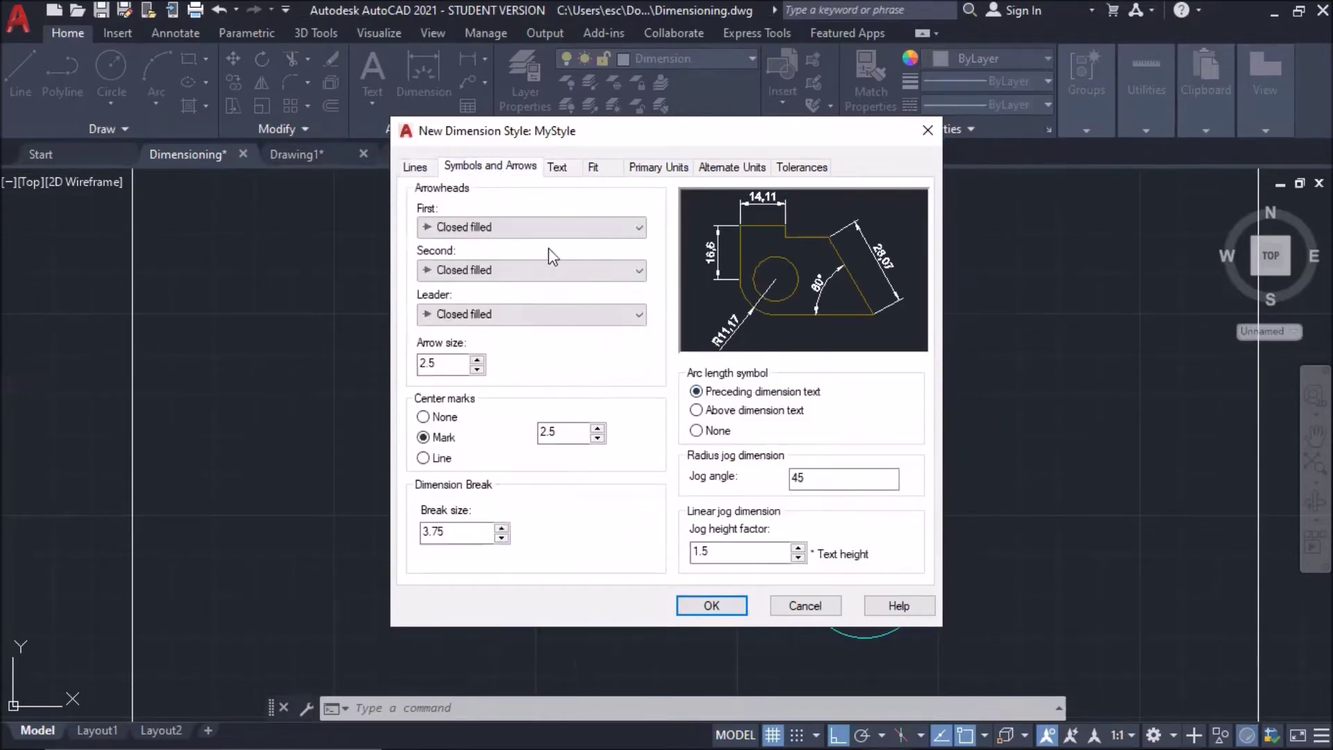
{"action": "left_click", "coordinate": [558, 168]}
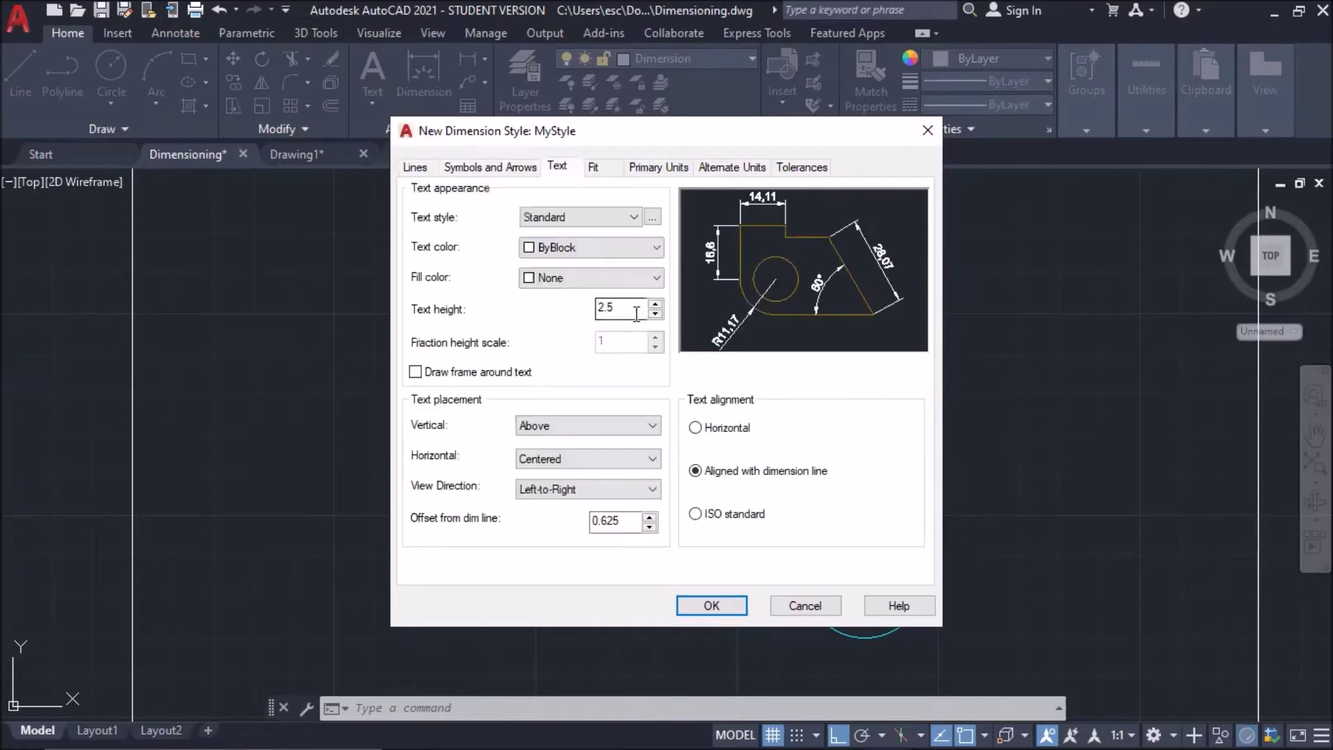
{"action": "double_click", "coordinate": [611, 307]}
{"action": "type", "text": "3"}
{"action": "key", "text": "Tab"}
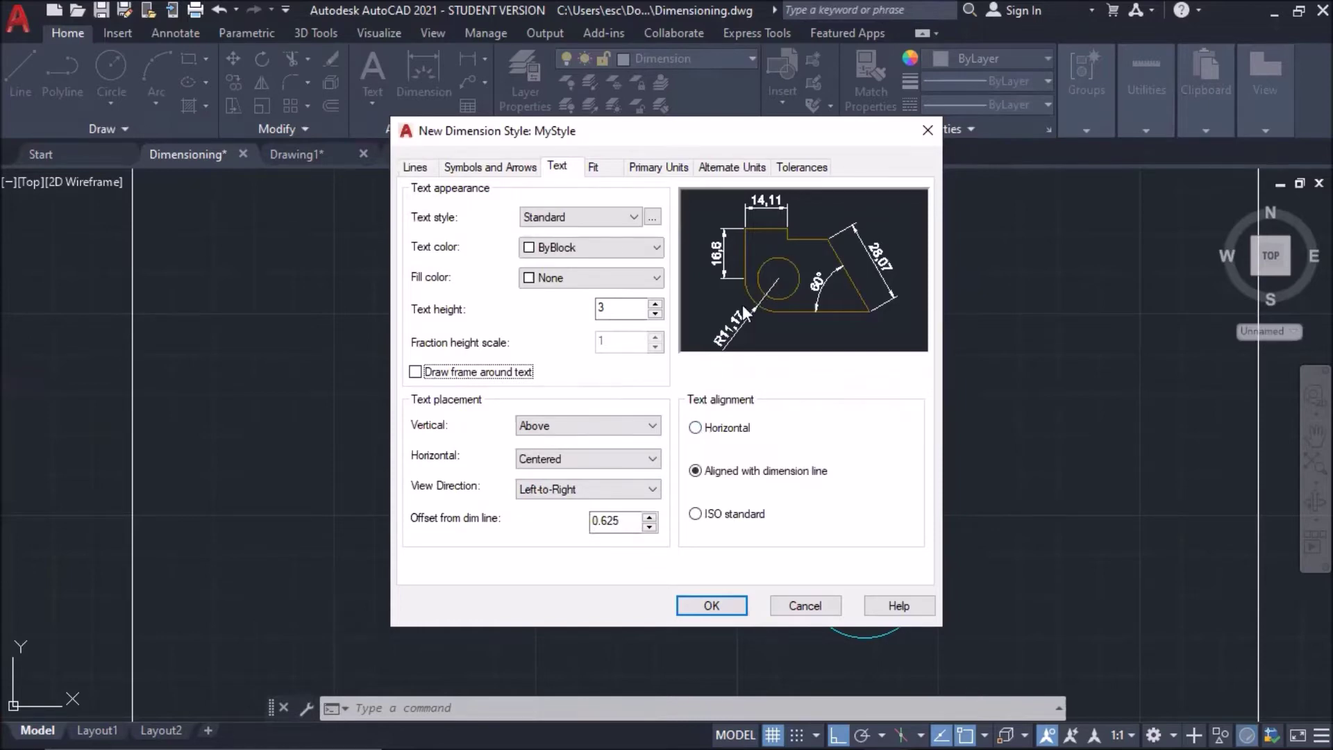
{"action": "left_click", "coordinate": [697, 429]}
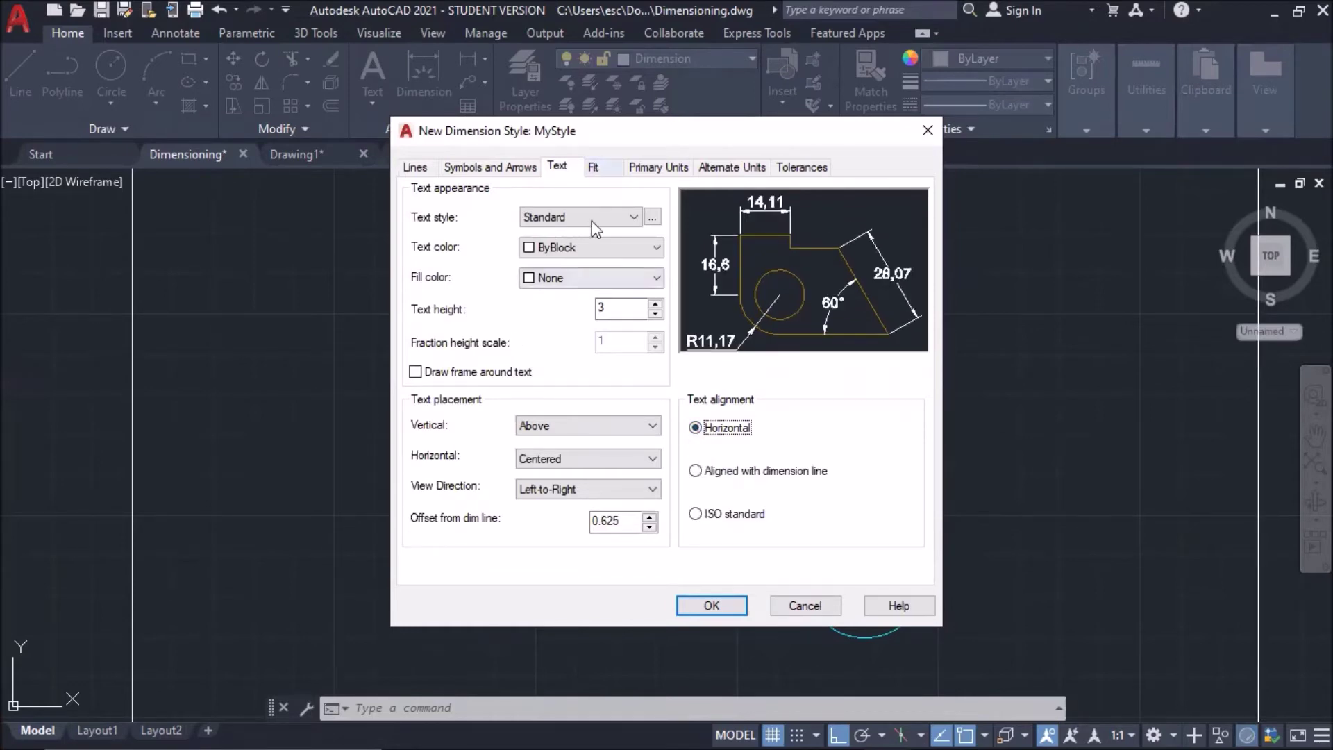
{"action": "left_click", "coordinate": [594, 168]}
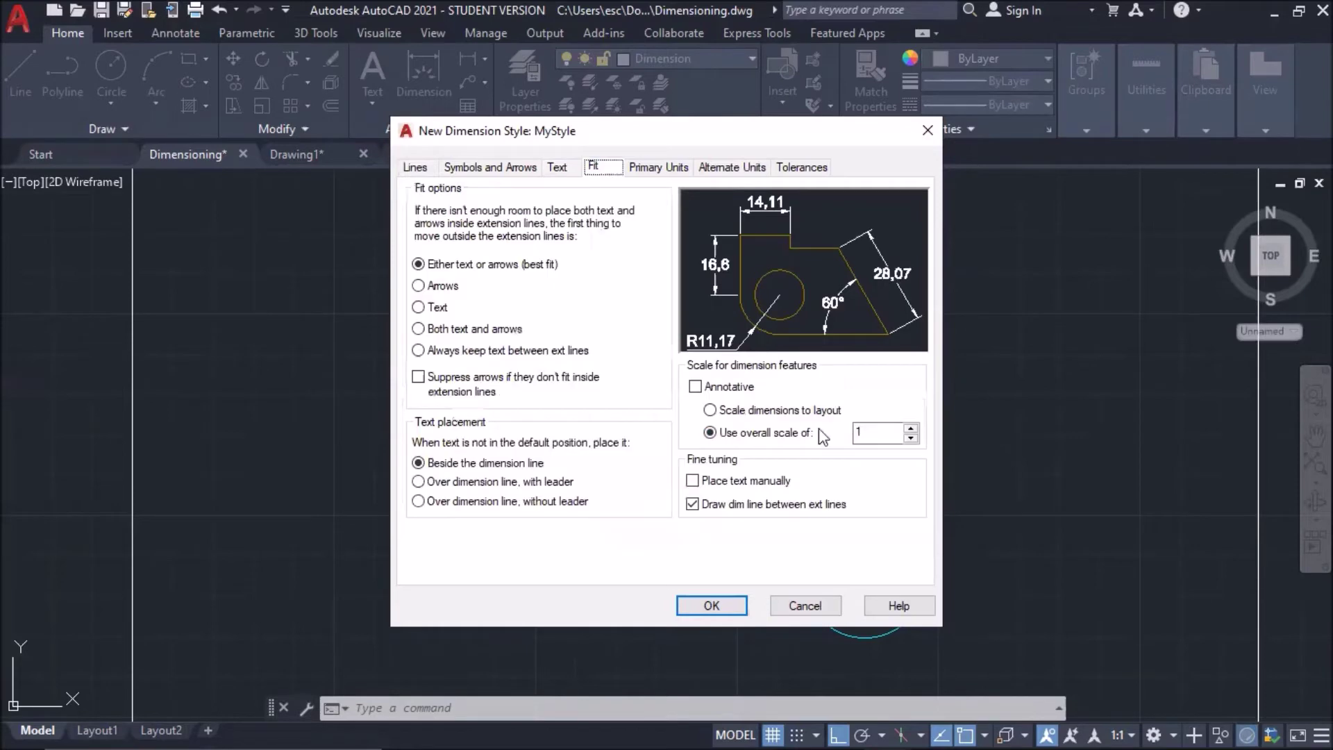
Set MyStyle's overall dimension scale to 0.1
{"action": "double_click", "coordinate": [861, 432]}
{"action": "type", "text": "0.1"}
{"action": "key", "text": "Tab"}
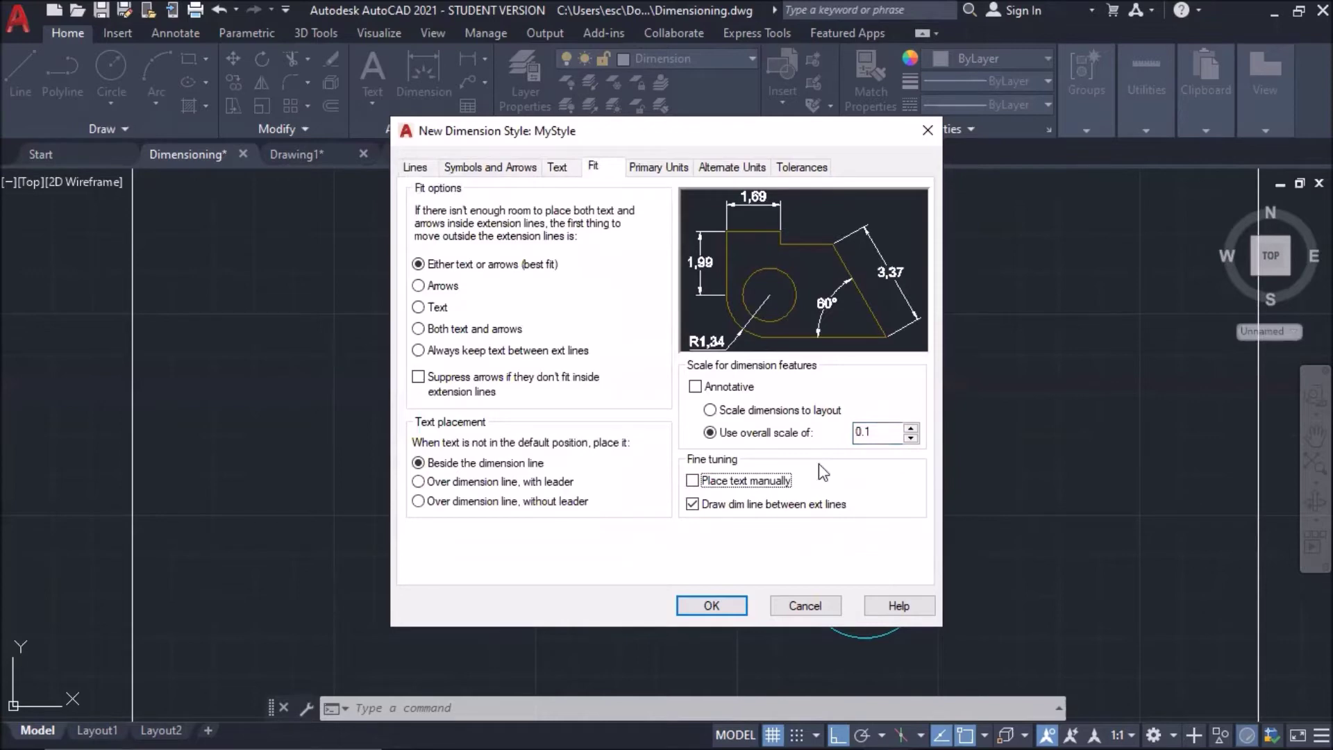
Choose Period as the decimal separator in Primary Units and save MyStyle
{"action": "left_click", "coordinate": [670, 170]}
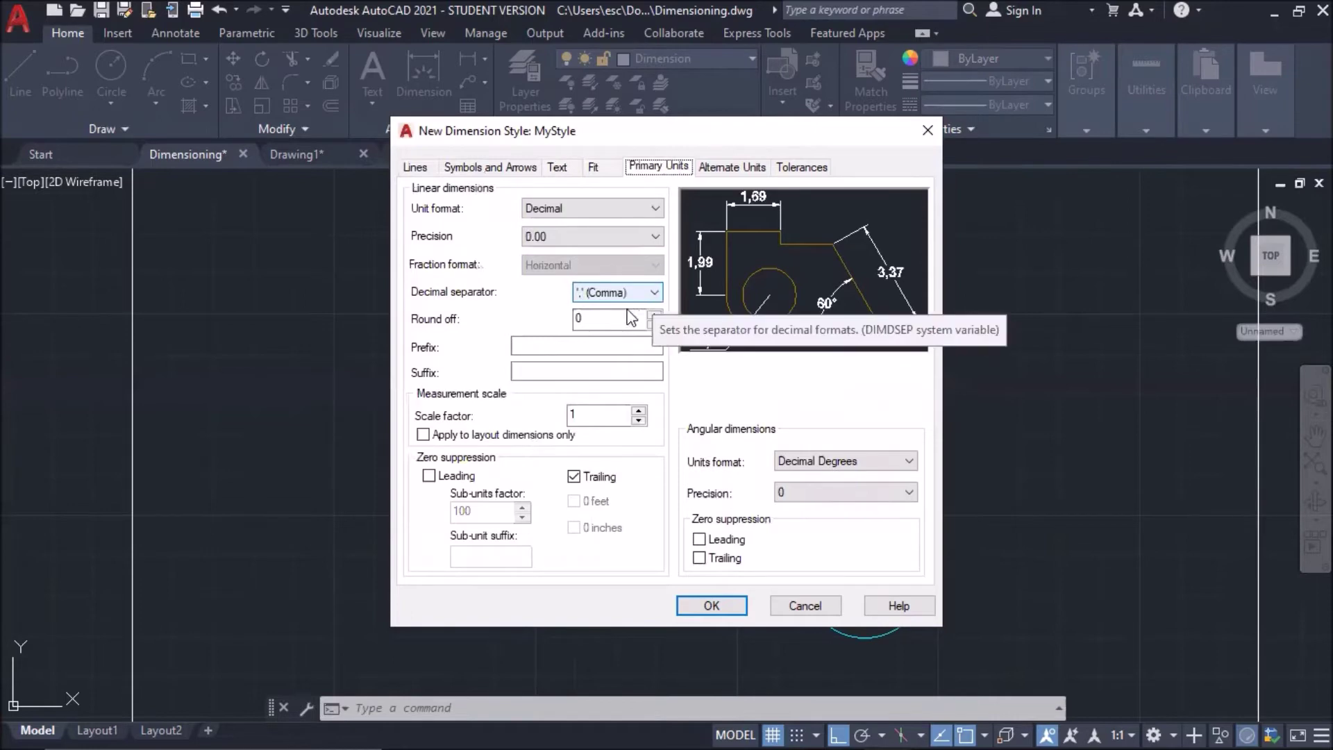
{"action": "left_click", "coordinate": [618, 292]}
{"action": "left_click", "coordinate": [611, 318]}
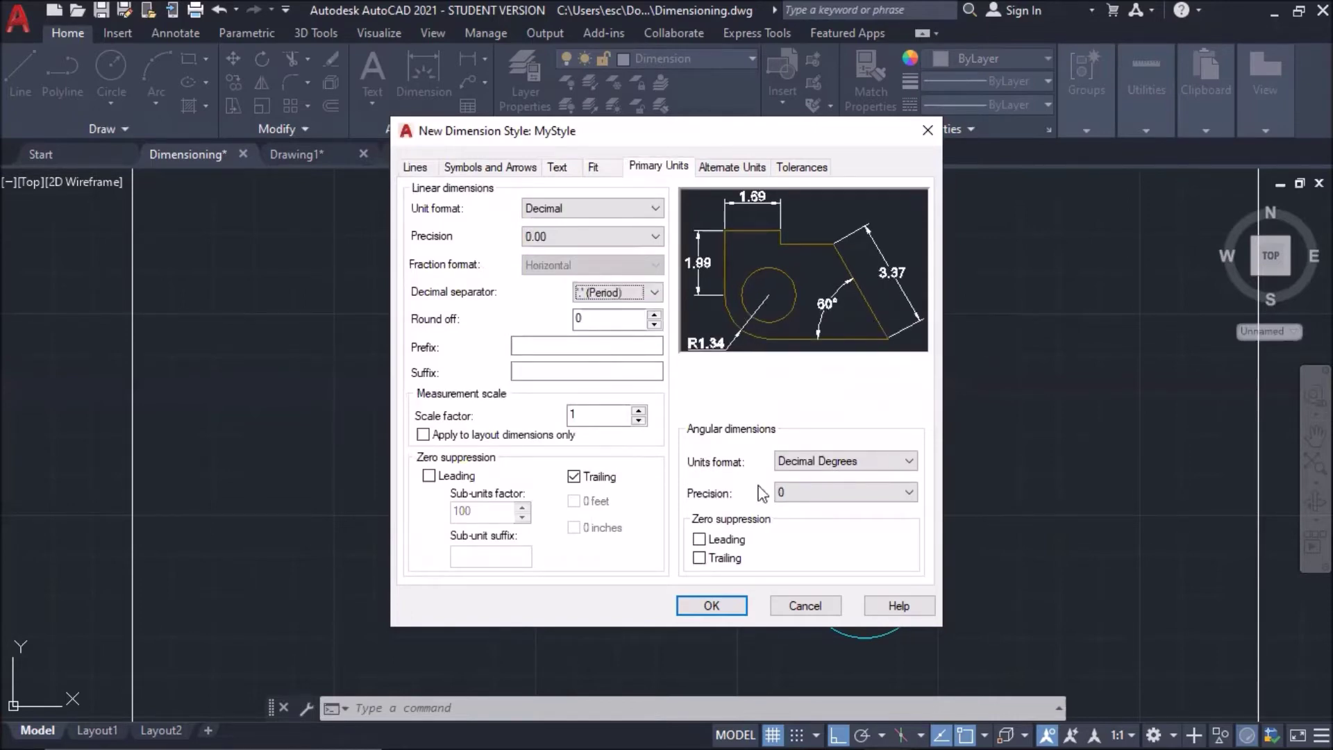
{"action": "left_click", "coordinate": [711, 606]}
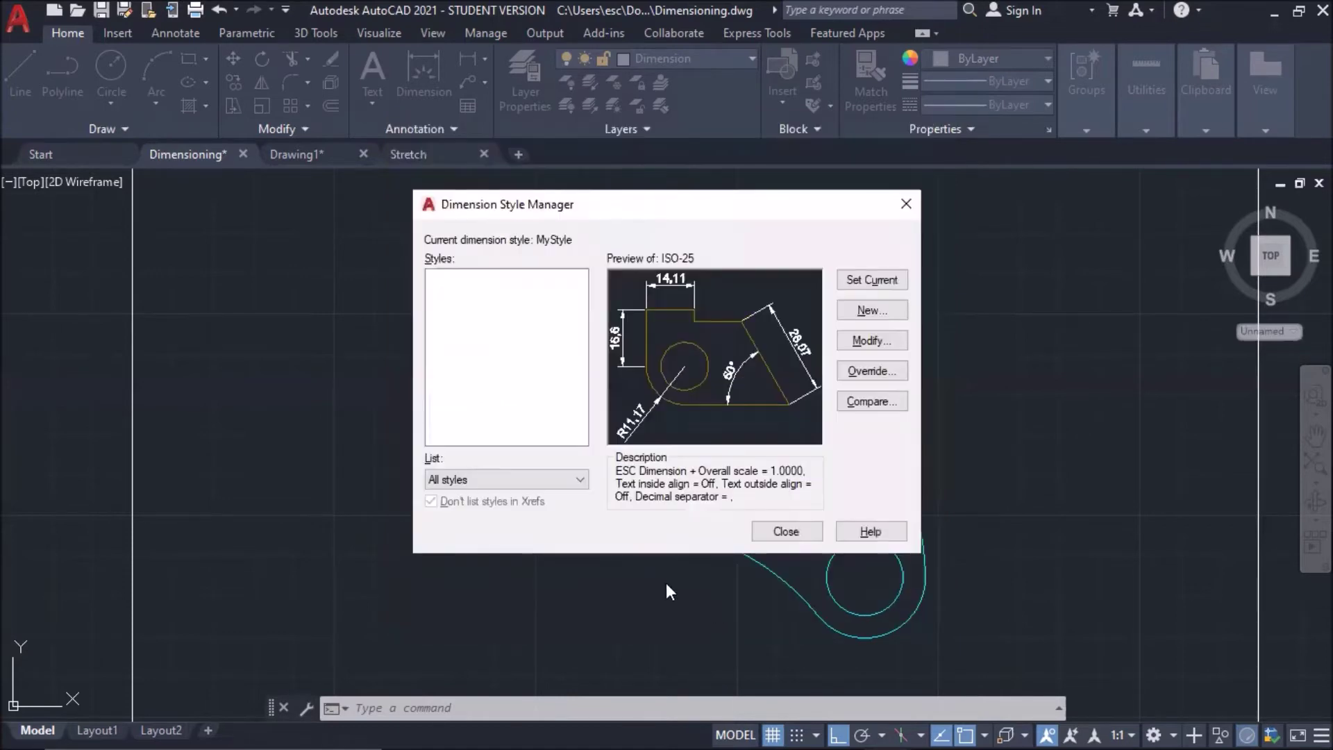
Select MyStyle, close the style manager, and check the Annotation panel shows MyStyle as current
{"action": "left_click", "coordinate": [464, 332]}
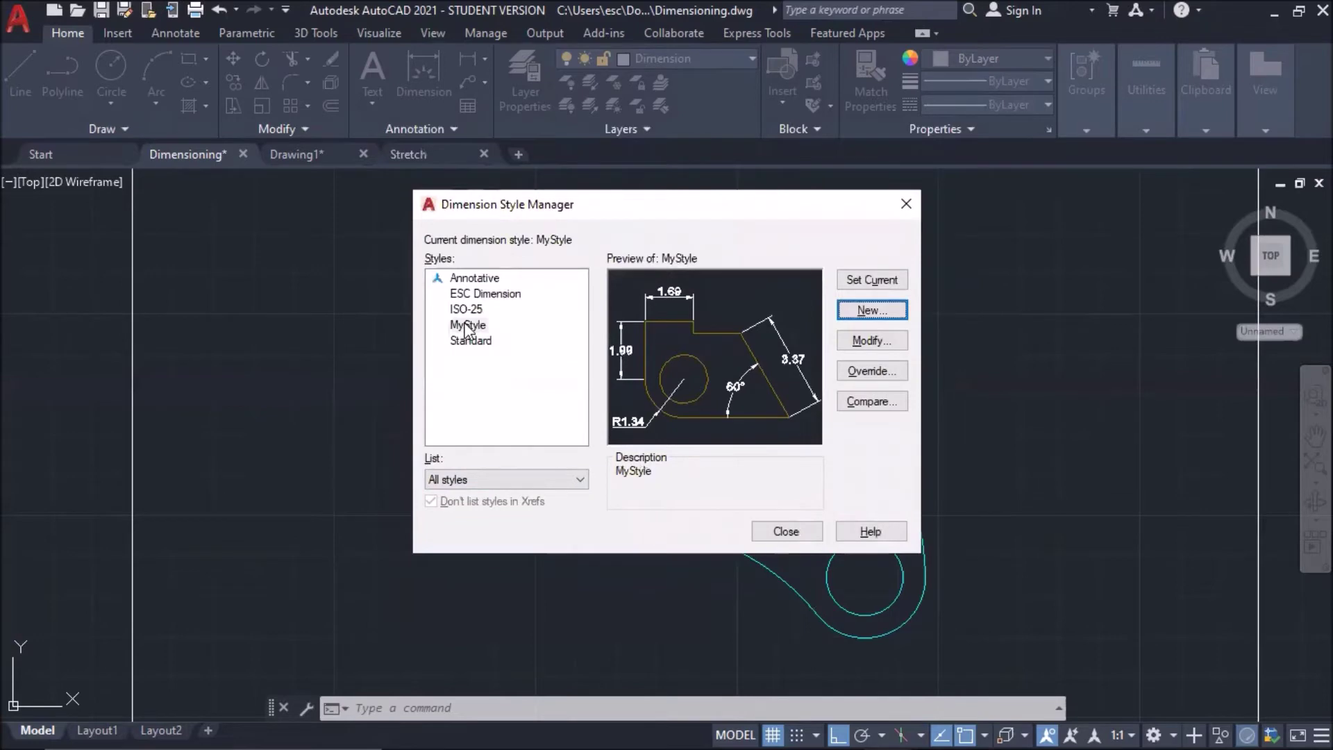
{"action": "left_click", "coordinate": [475, 328]}
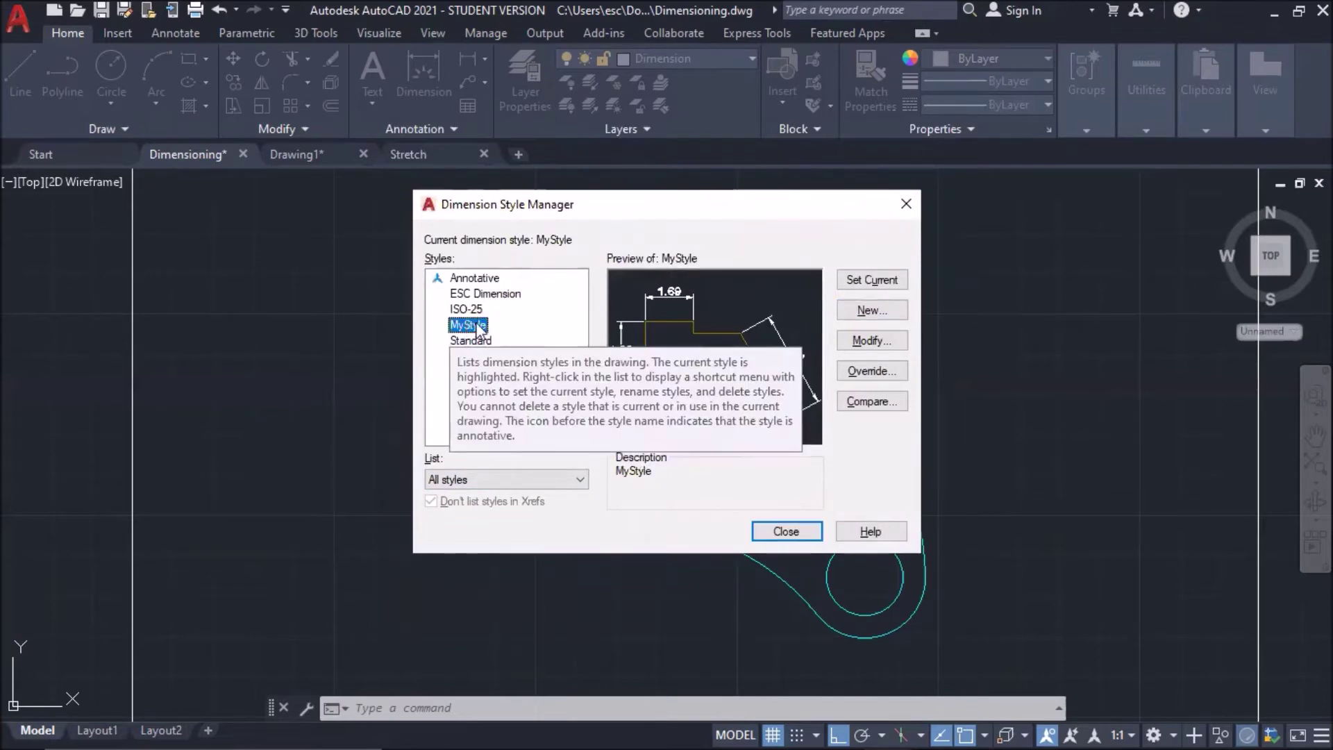
{"action": "left_click", "coordinate": [792, 539]}
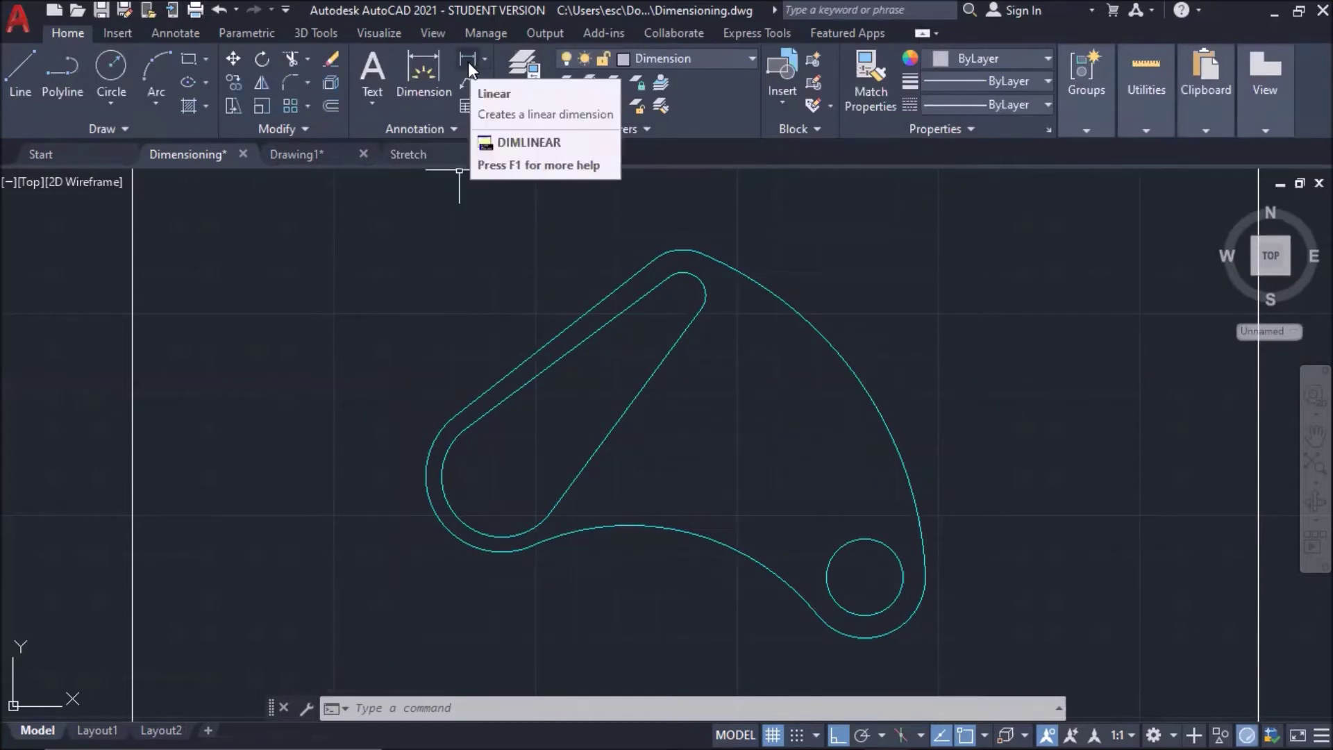
{"action": "left_click", "coordinate": [454, 131]}
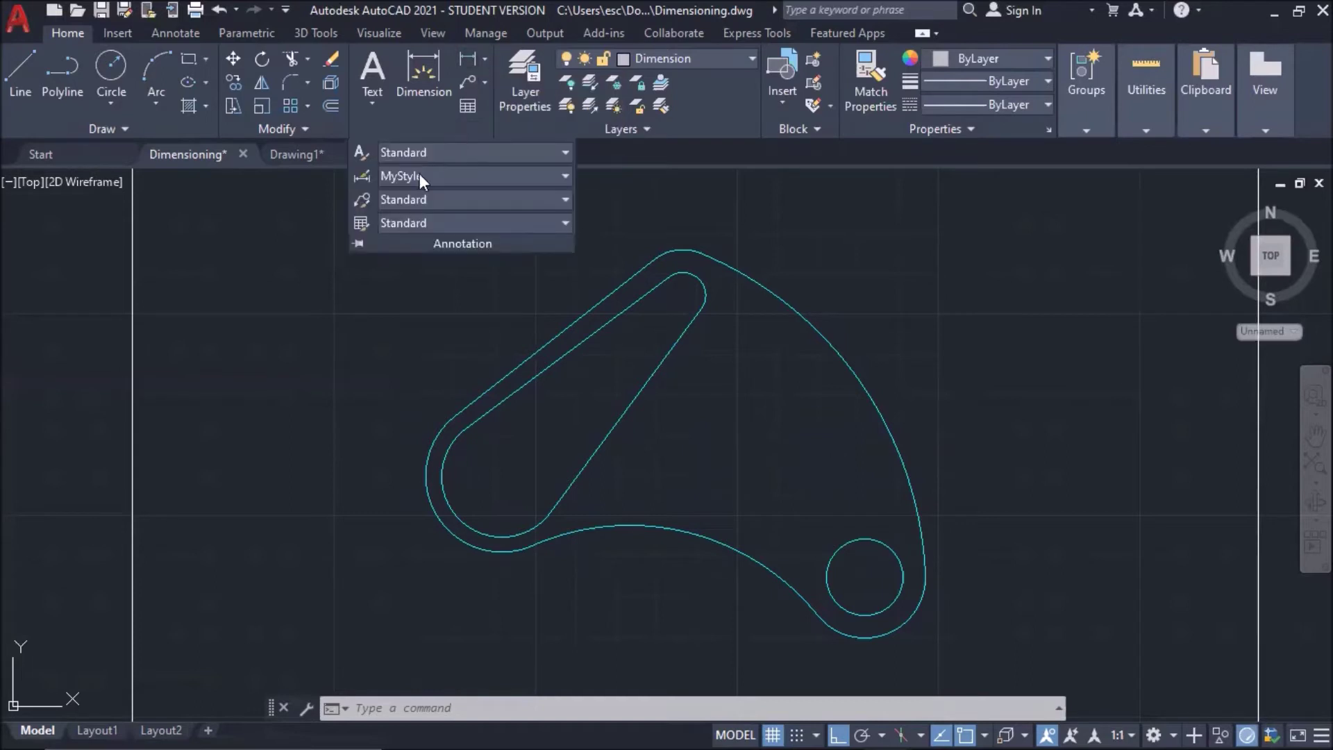
Dimension 4.5 horizontally above the bracket, from the lower-left arc centre to the top slot centre
{"action": "left_click", "coordinate": [334, 197]}
{"action": "left_click", "coordinate": [383, 176]}
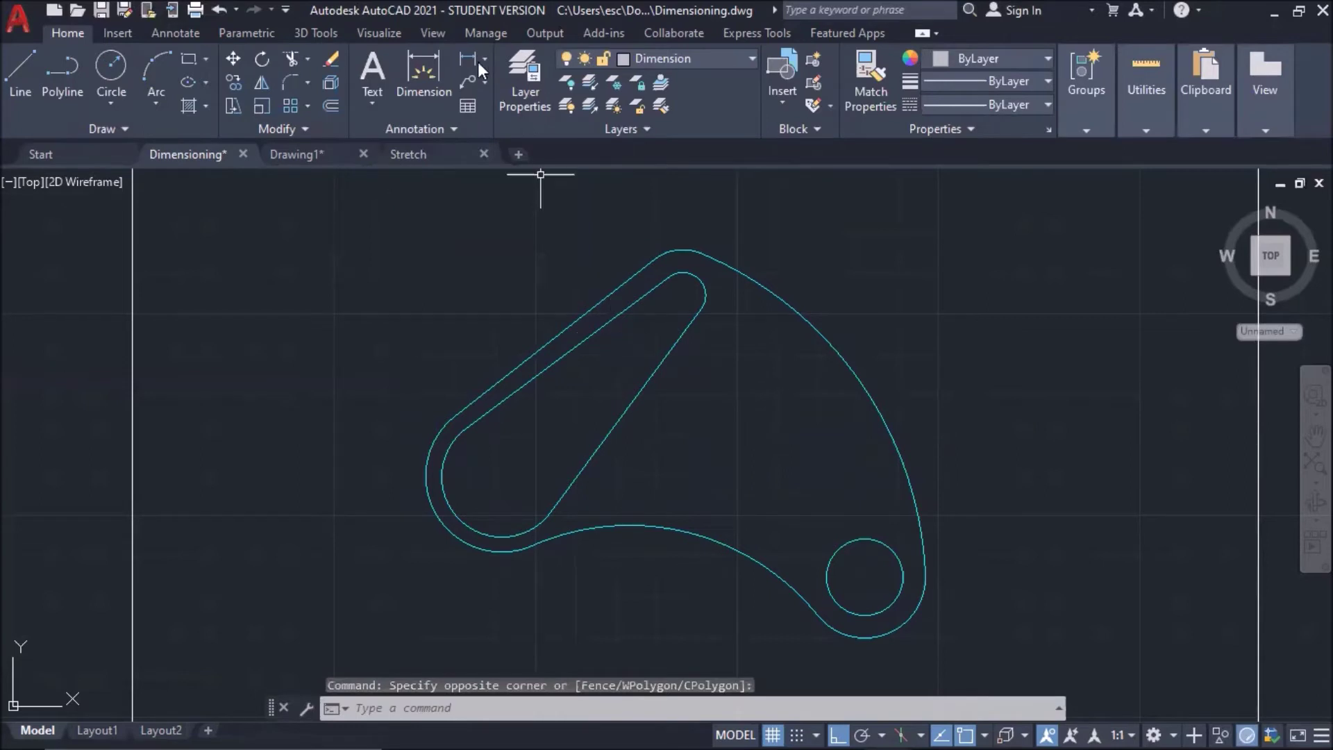
{"action": "left_click", "coordinate": [483, 62]}
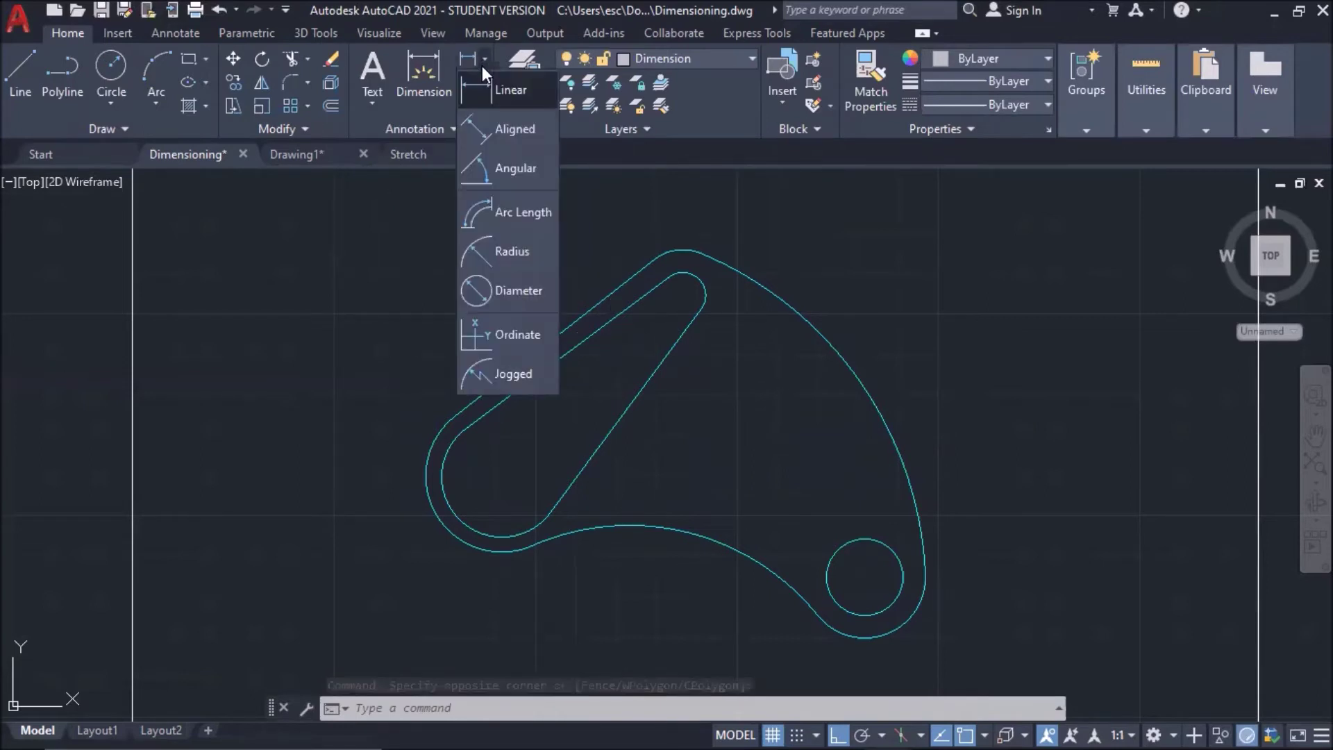
{"action": "left_click", "coordinate": [507, 90]}
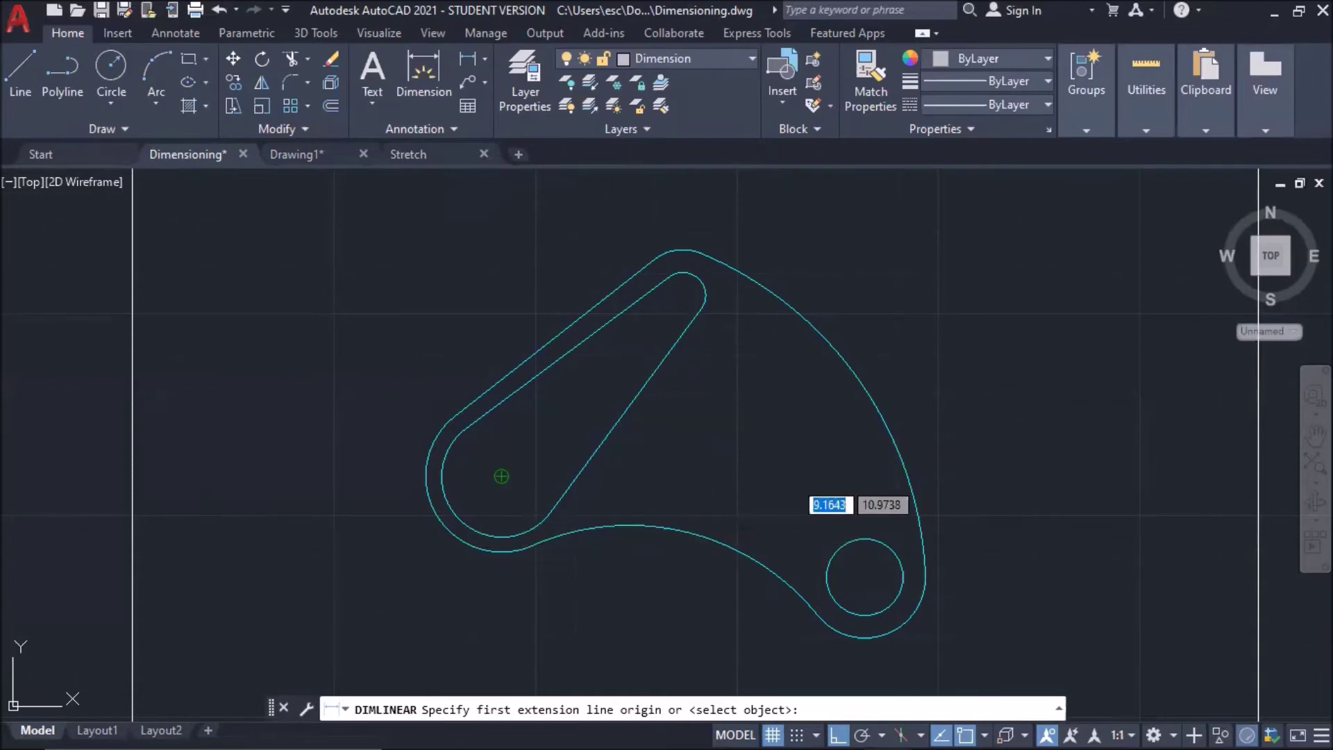
{"action": "left_click", "coordinate": [502, 476]}
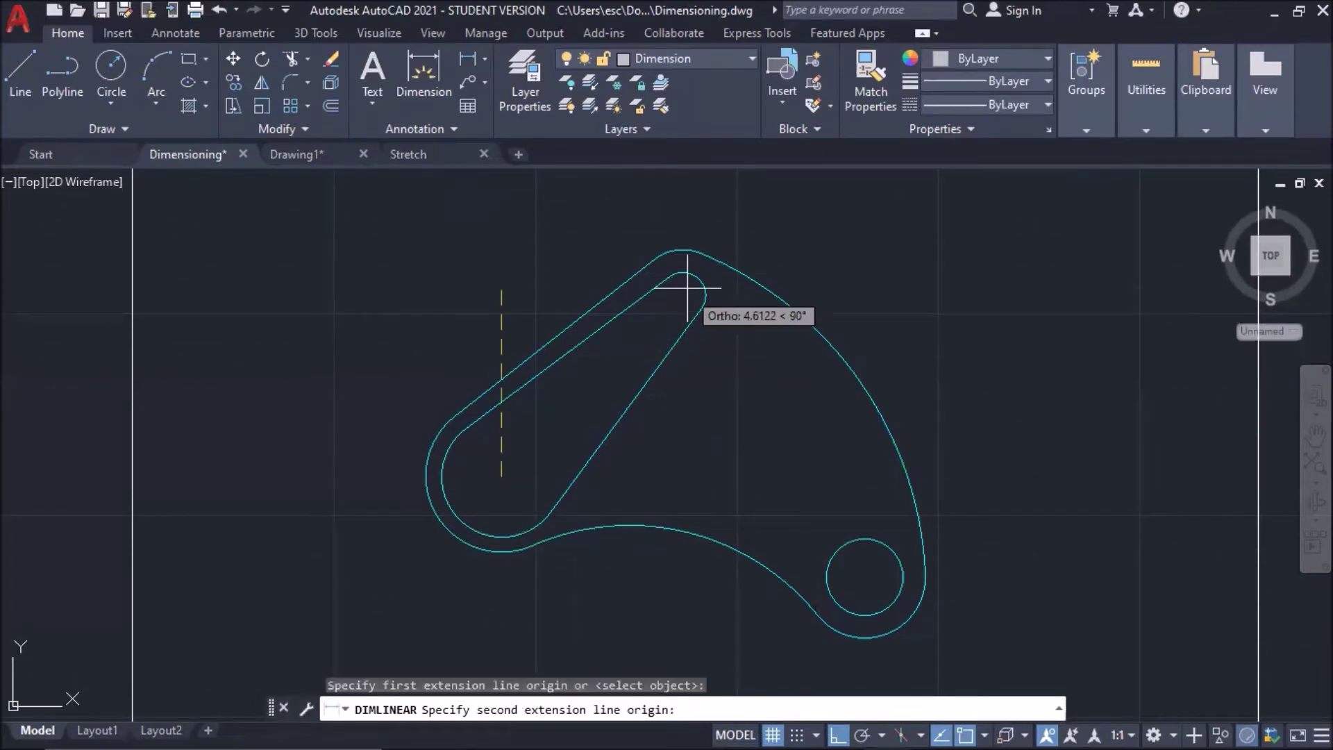
{"action": "left_click", "coordinate": [684, 295]}
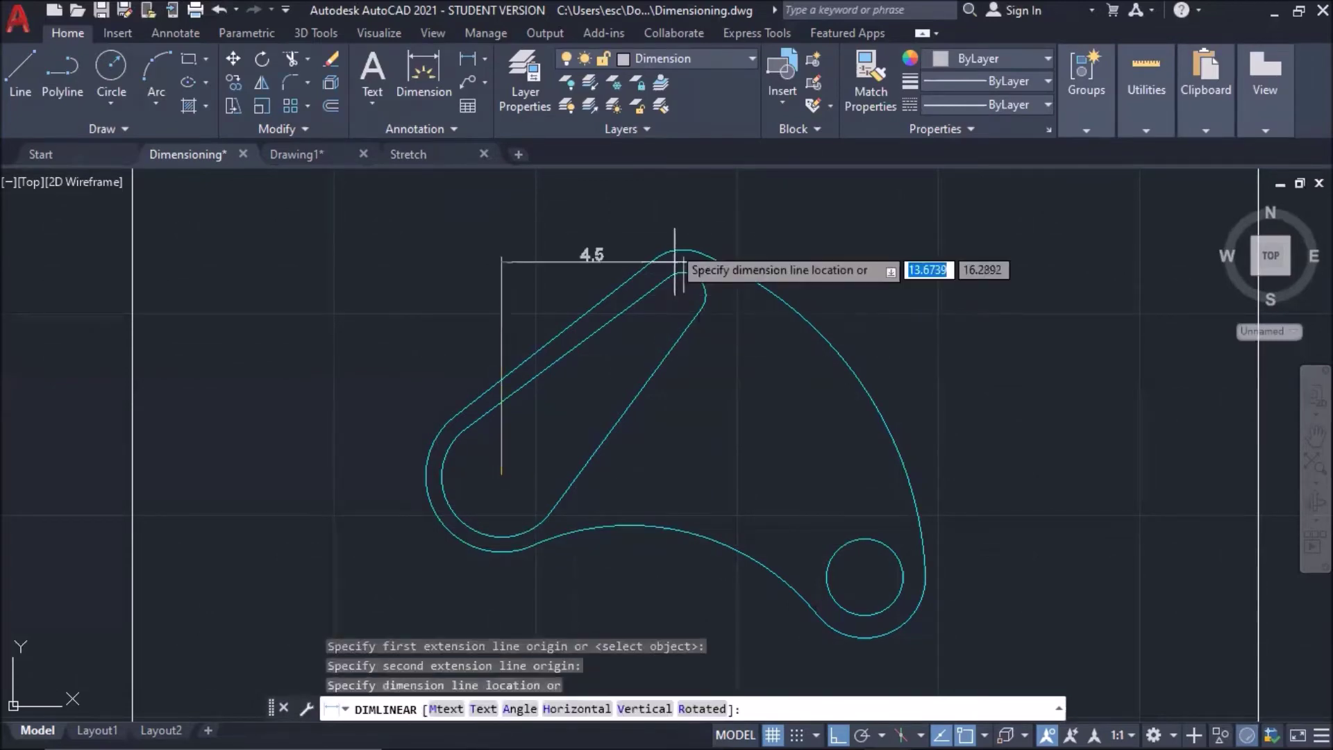
{"action": "left_click", "coordinate": [444, 221]}
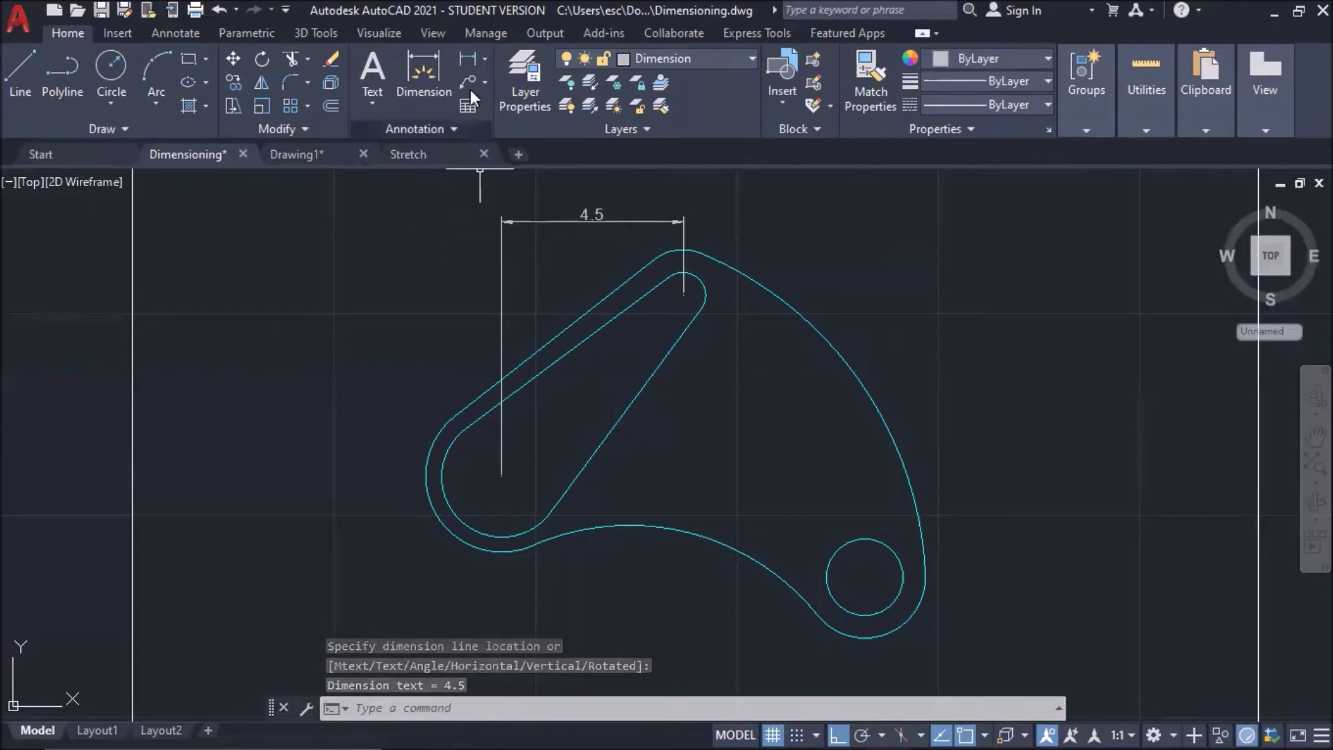
Add a second 4.5 horizontal dimension above the part, from the top arc centre to the small circle centre
{"action": "left_click", "coordinate": [483, 61]}
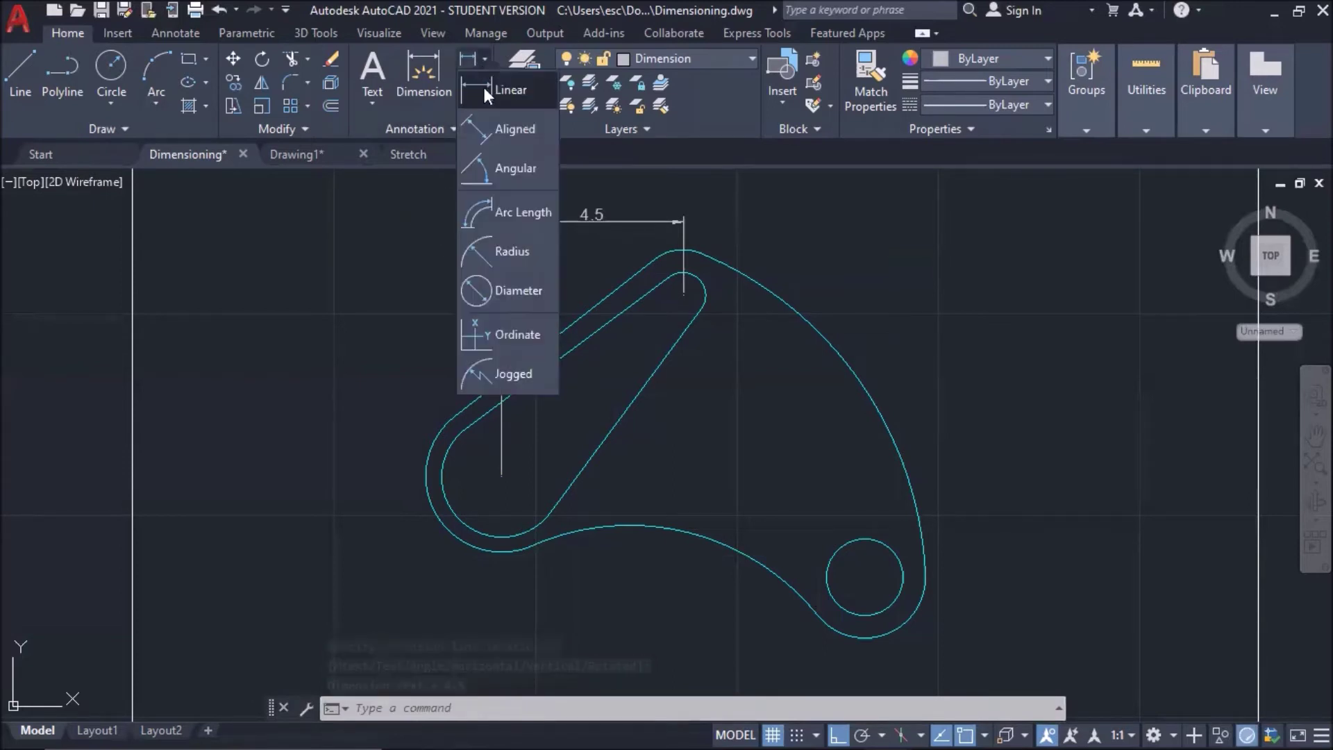
{"action": "left_click", "coordinate": [488, 93]}
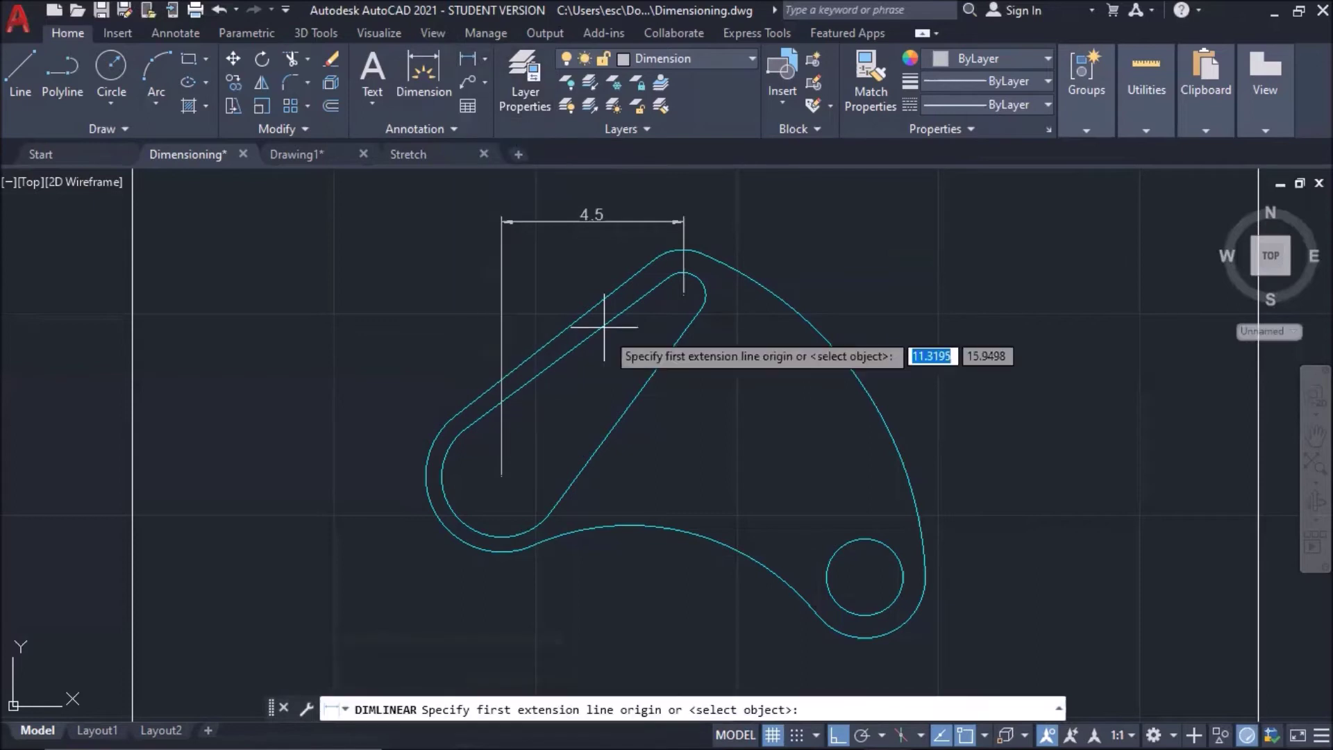
{"action": "left_click", "coordinate": [864, 577]}
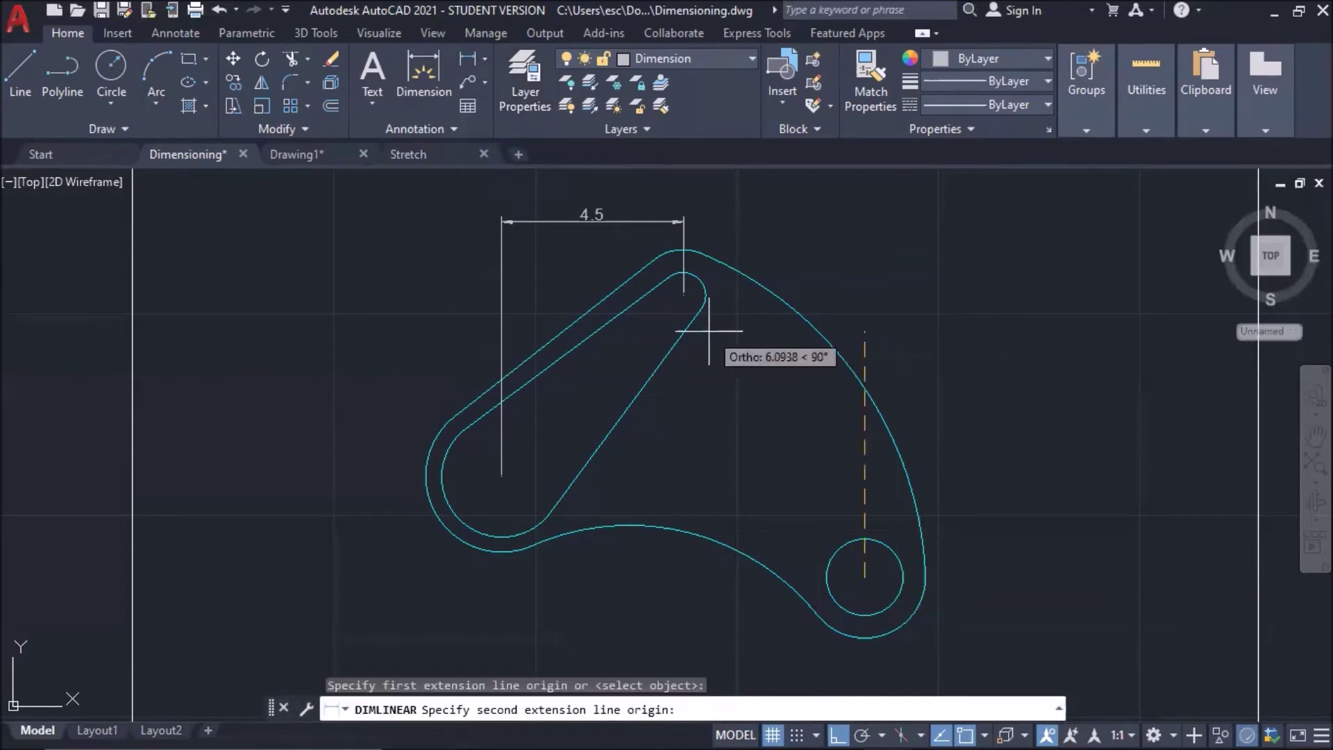
{"action": "left_click", "coordinate": [684, 295]}
{"action": "left_click", "coordinate": [684, 295]}
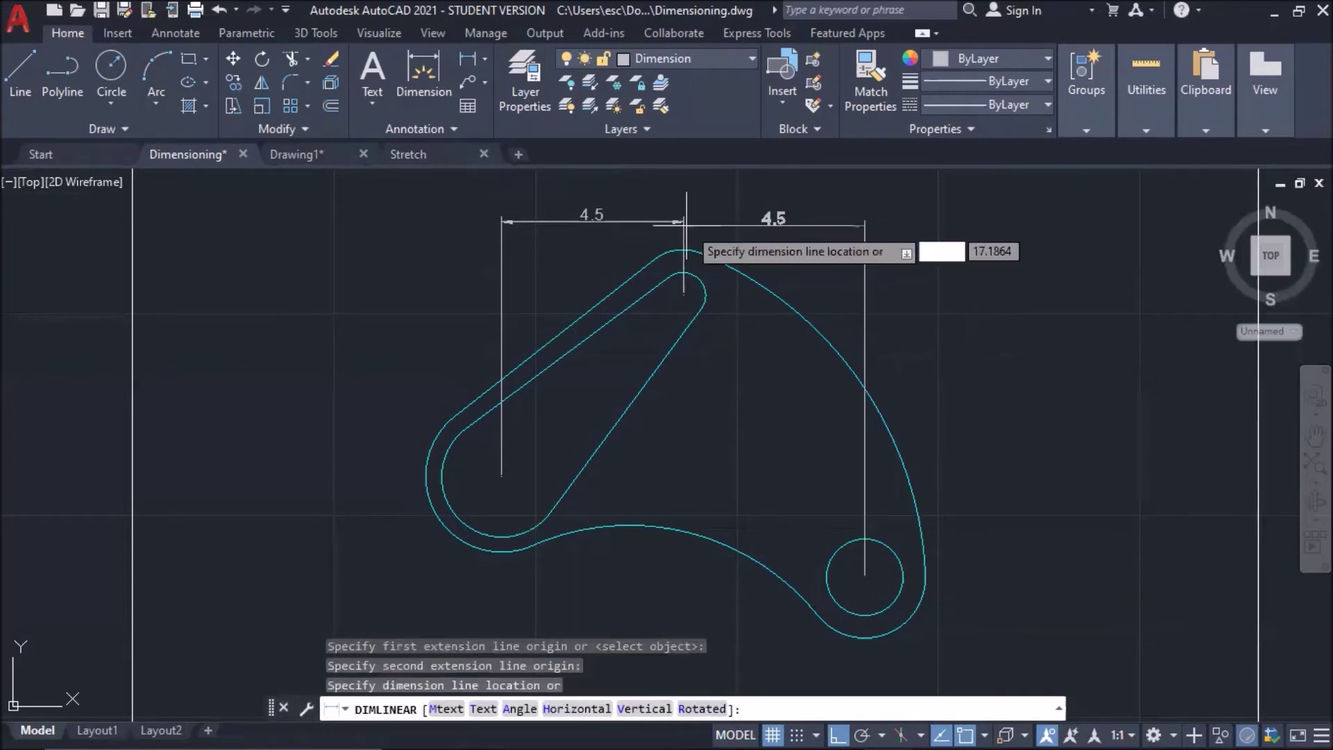
{"action": "left_click", "coordinate": [683, 222]}
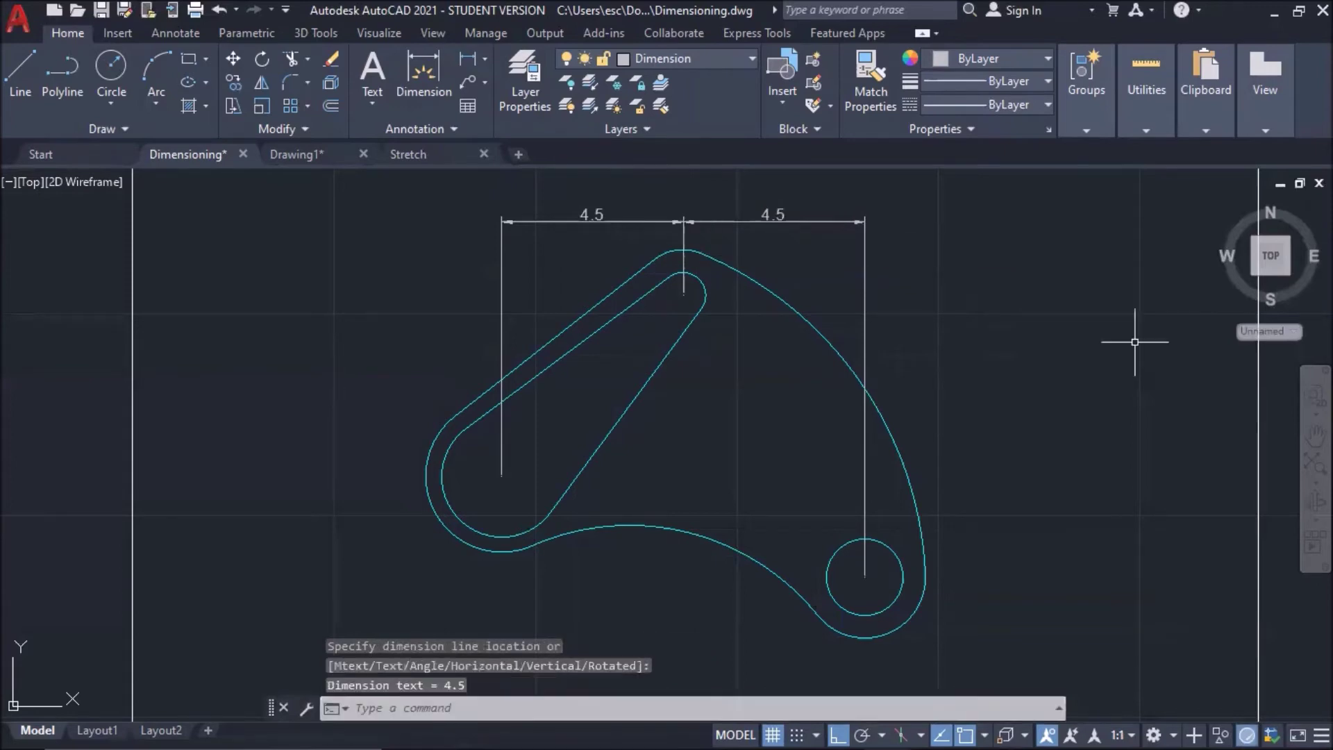
{"action": "key", "text": "Return"}
{"action": "key", "text": "Escape"}
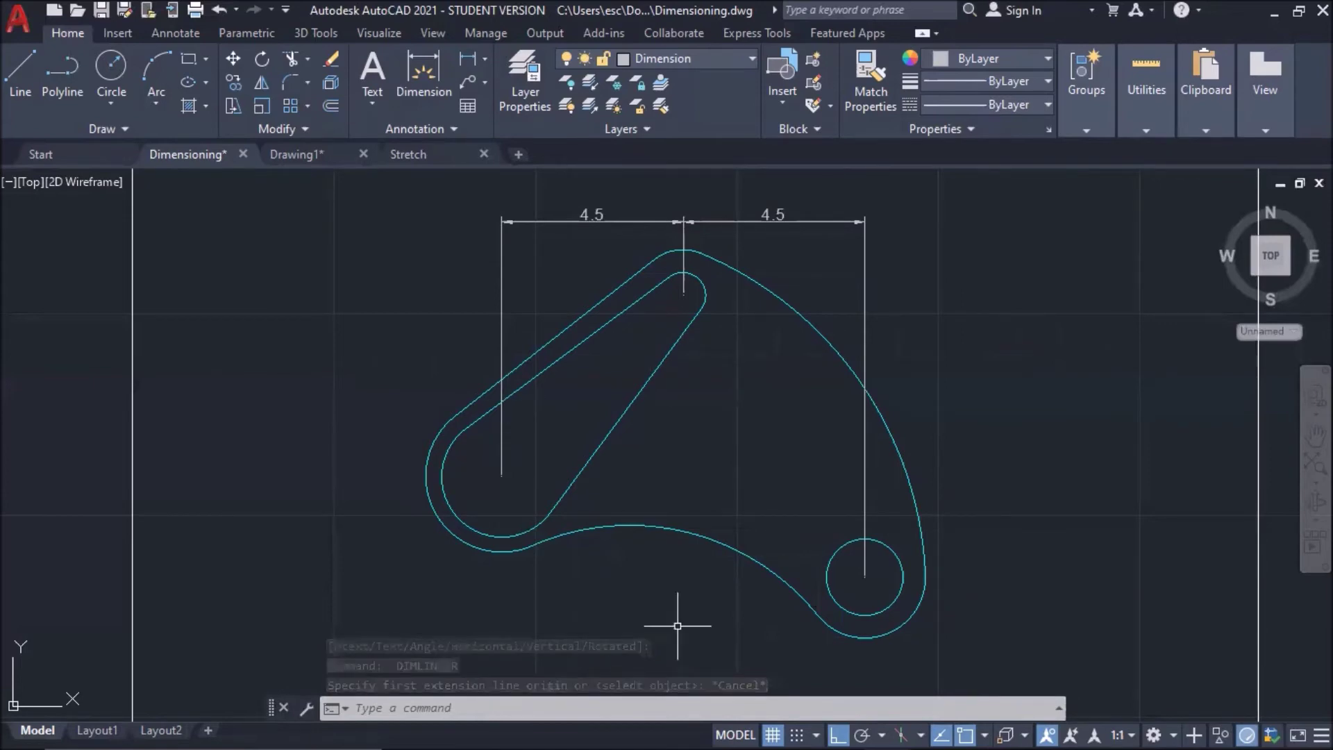
{"action": "left_click", "coordinate": [464, 60]}
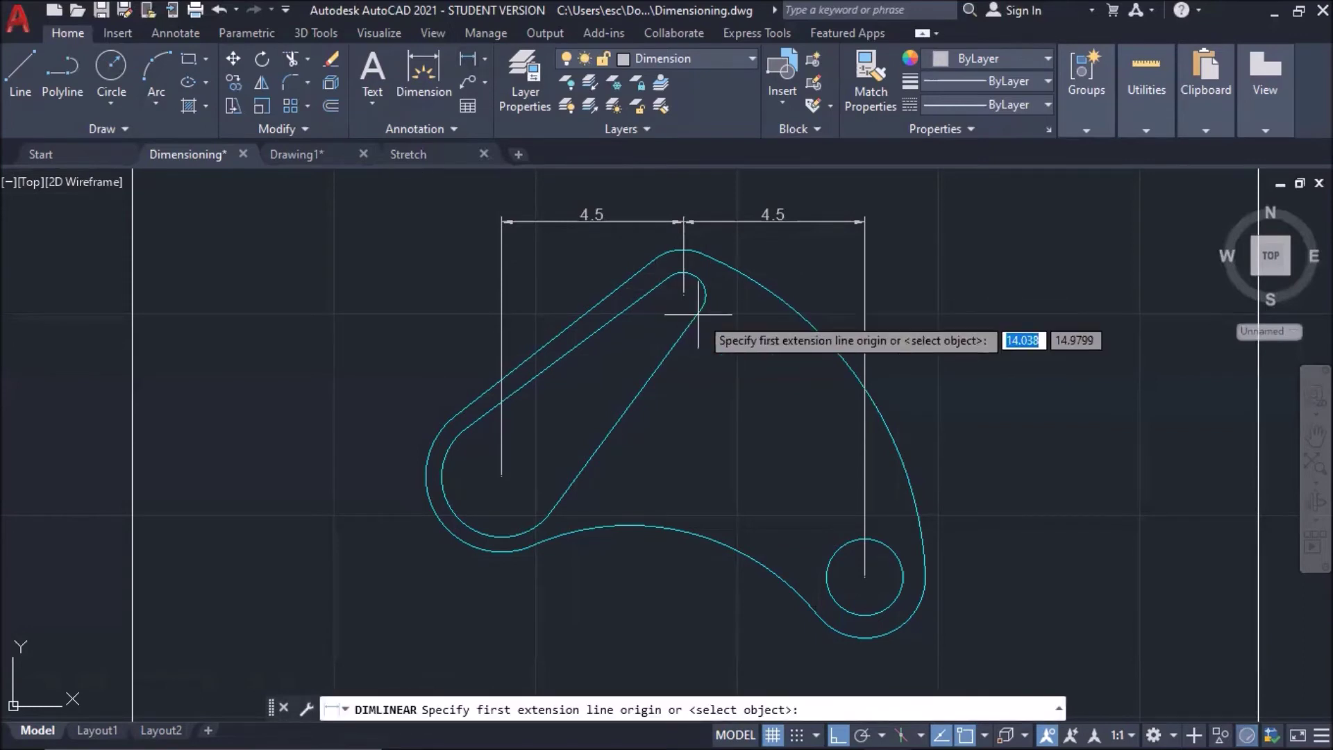
Add vertical dimensions from the top arc centre: 4.5 on the left and 7 on the right
{"action": "left_click", "coordinate": [683, 295]}
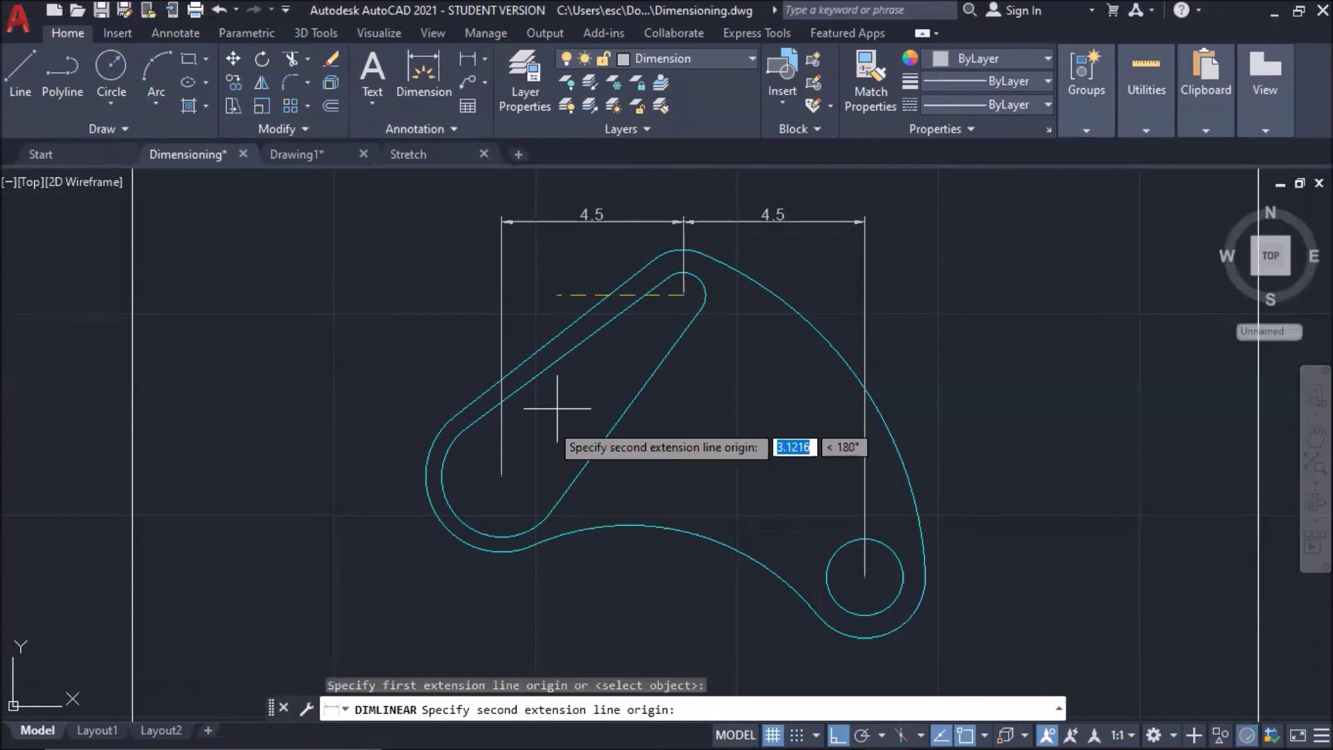
{"action": "left_click", "coordinate": [509, 472]}
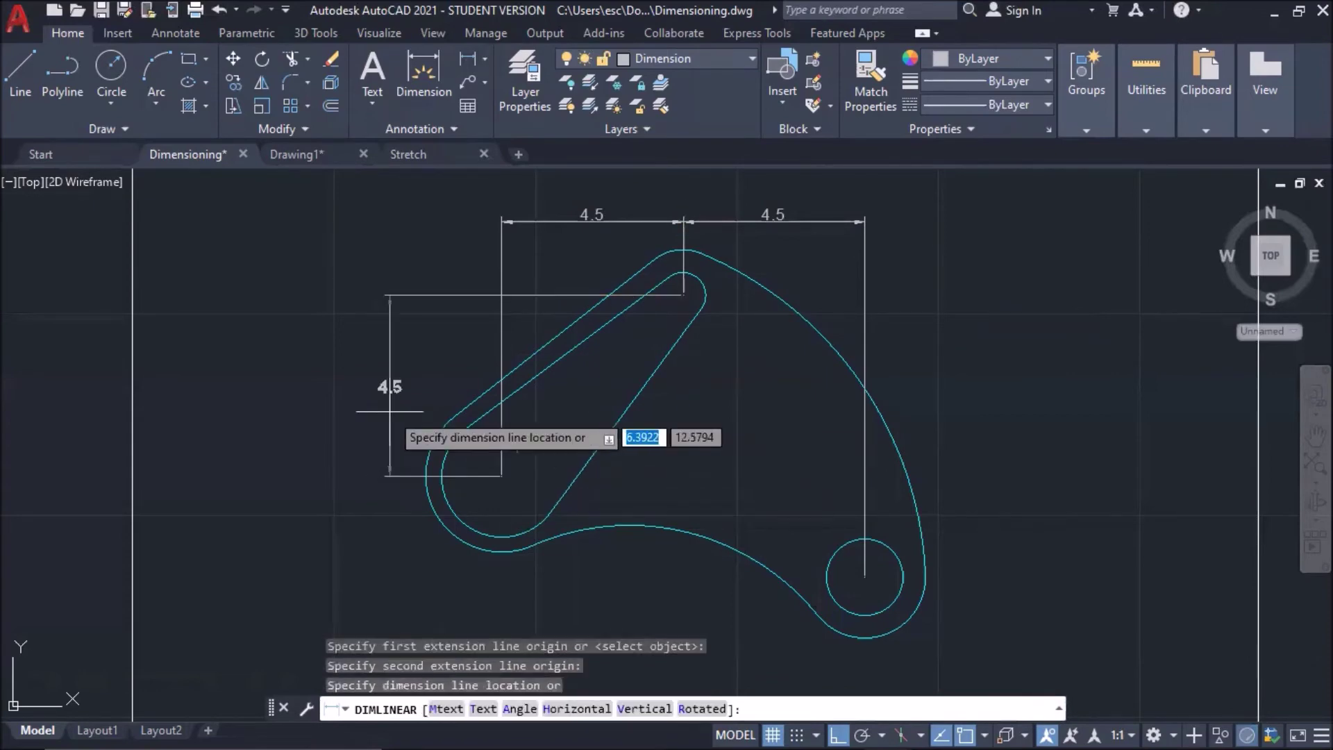
{"action": "left_click", "coordinate": [397, 409]}
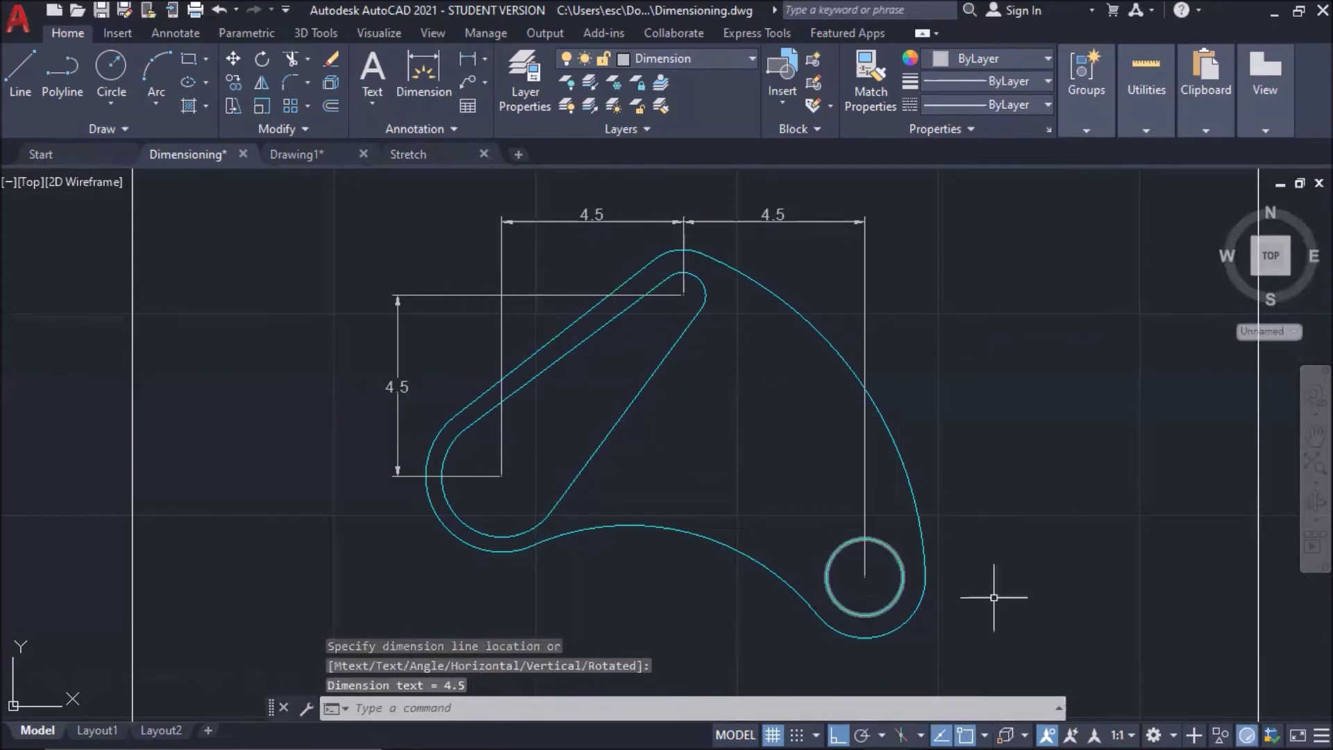
{"action": "key", "text": "Return"}
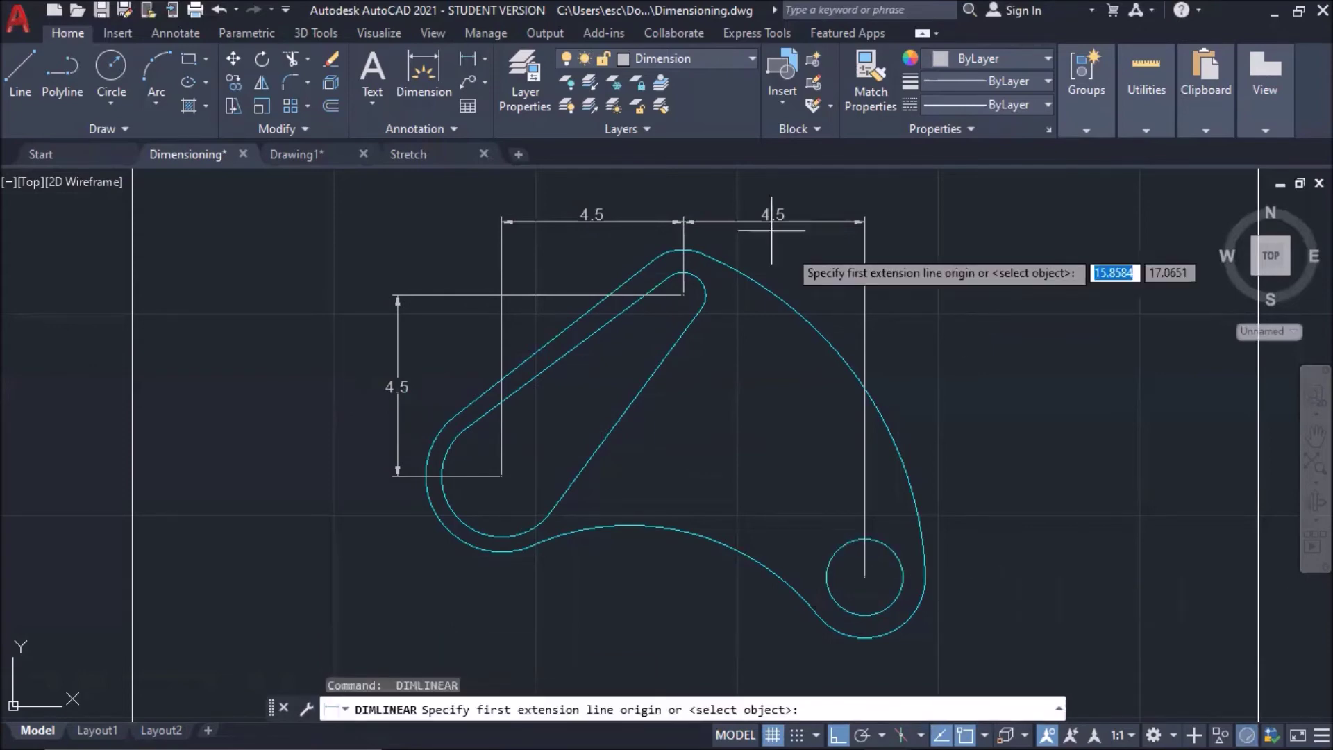
{"action": "left_click", "coordinate": [684, 295]}
{"action": "left_click", "coordinate": [864, 576]}
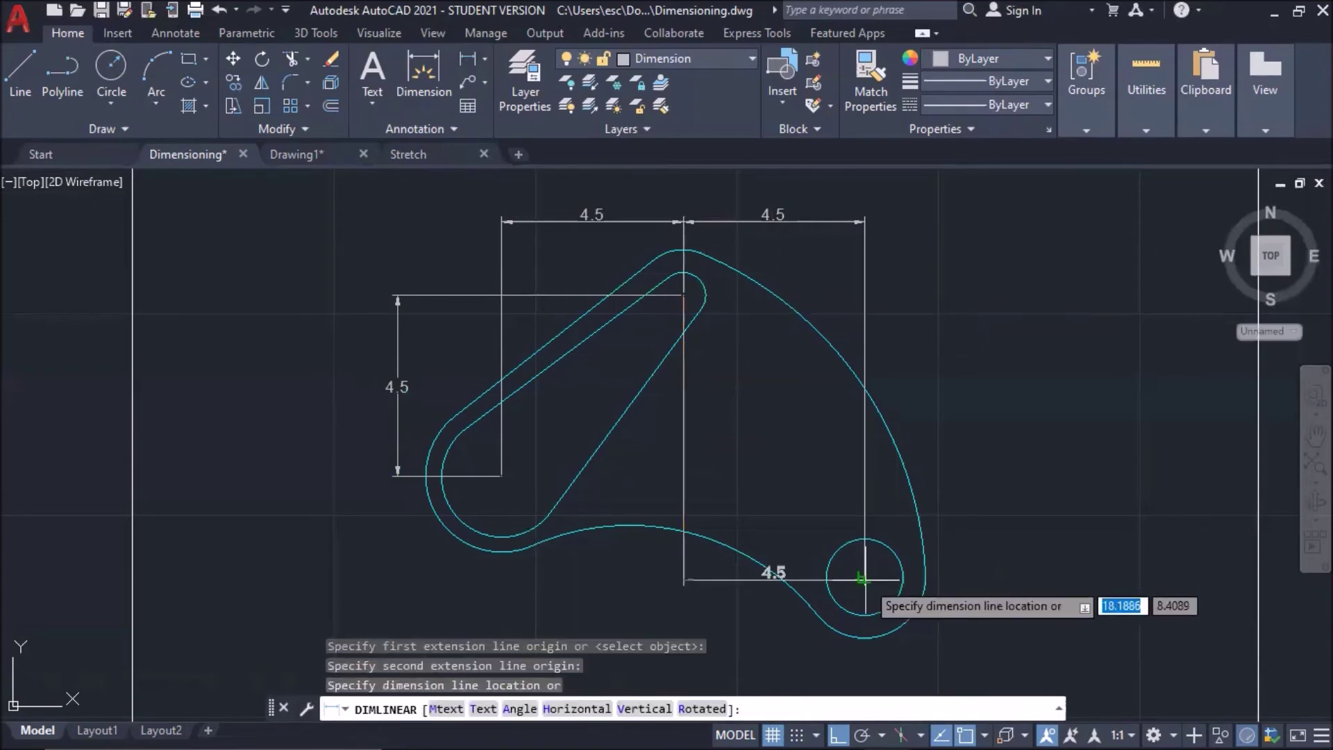
{"action": "left_click", "coordinate": [958, 370]}
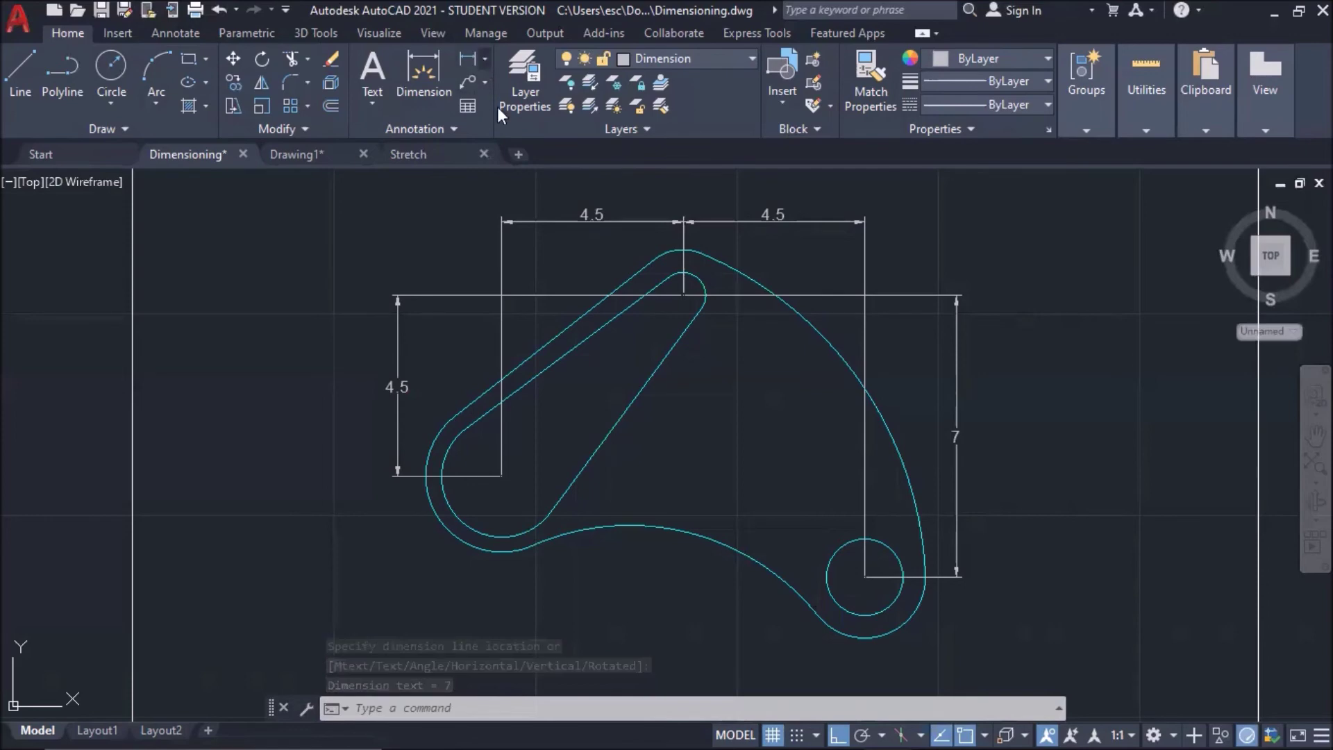
{"action": "left_click", "coordinate": [485, 59]}
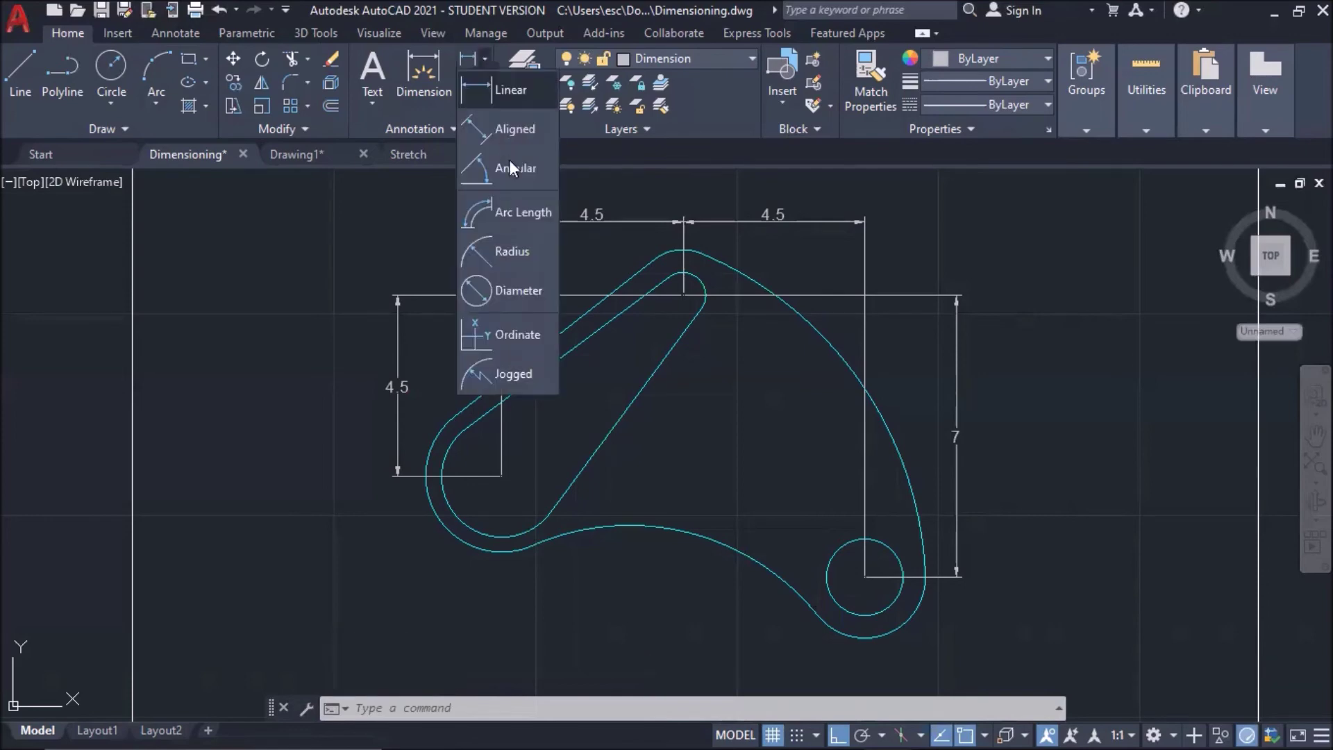
Place an R9 radius dimension on the large outer right arc, label inside the part
{"action": "left_click", "coordinate": [512, 252]}
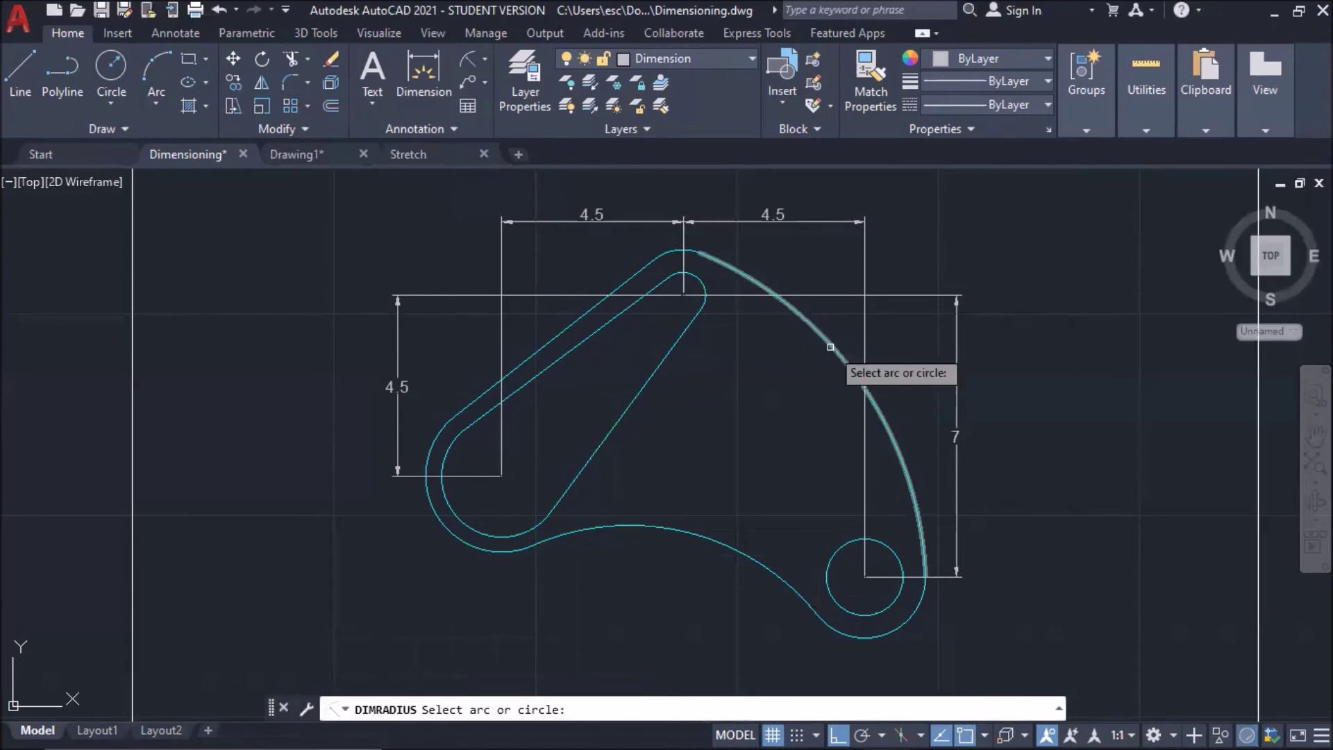
{"action": "left_click", "coordinate": [830, 347]}
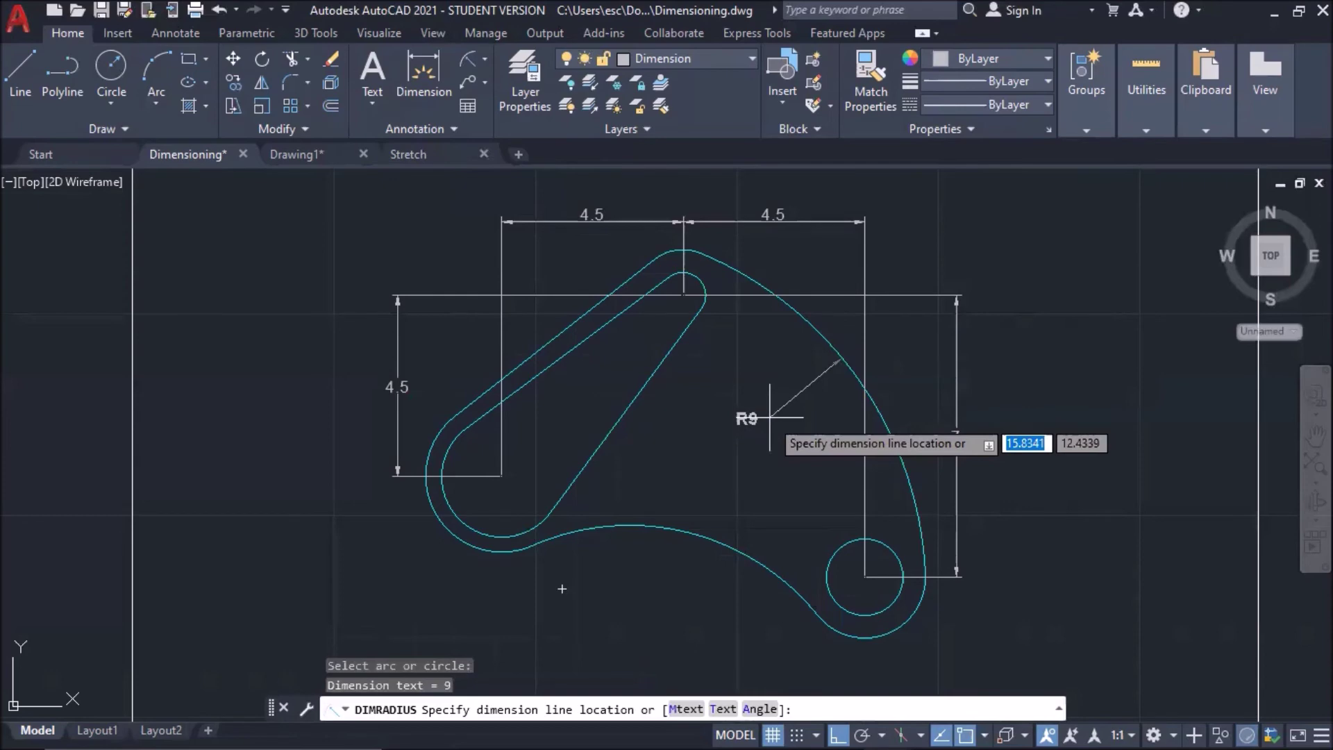
{"action": "left_click", "coordinate": [800, 412]}
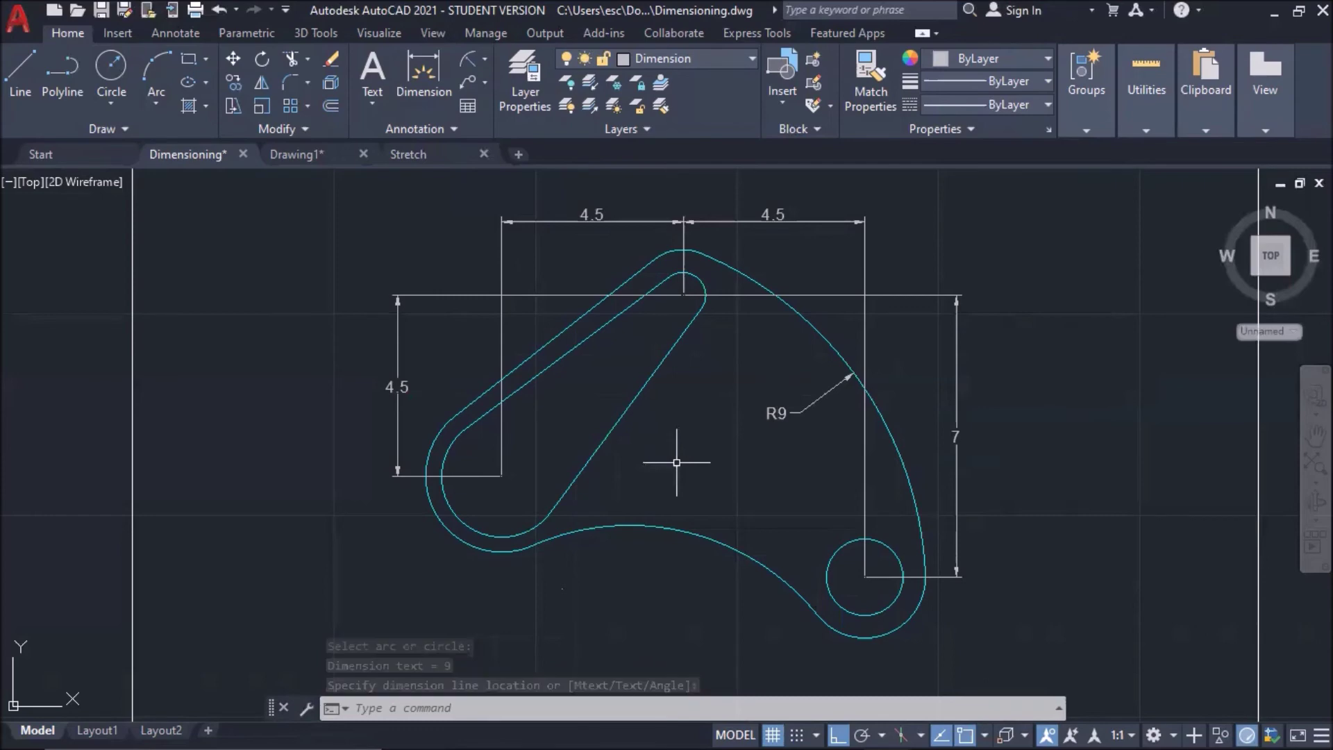
{"action": "key", "text": "Return"}
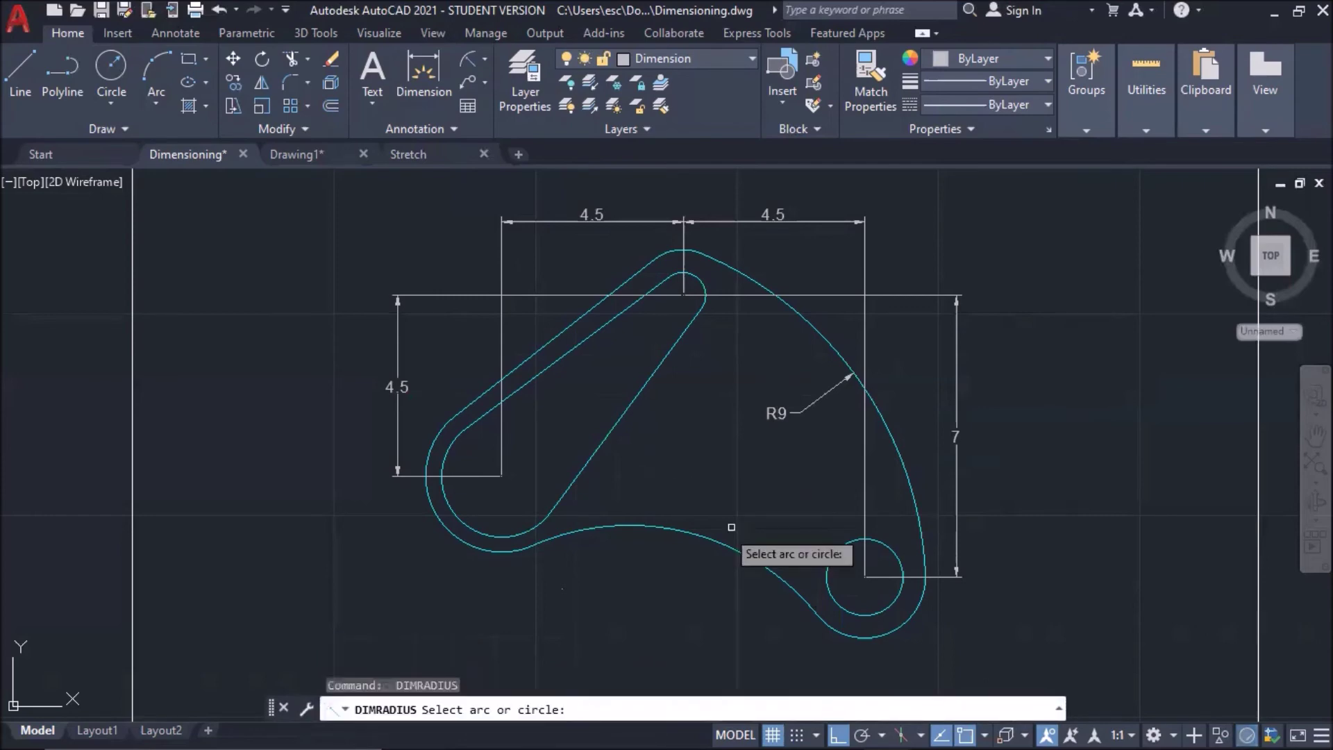
Add radius labels R6 (lower arc), R1.13 (top outer), R0.56 (top inner) and R1.88 (outer left)
{"action": "left_click", "coordinate": [698, 536]}
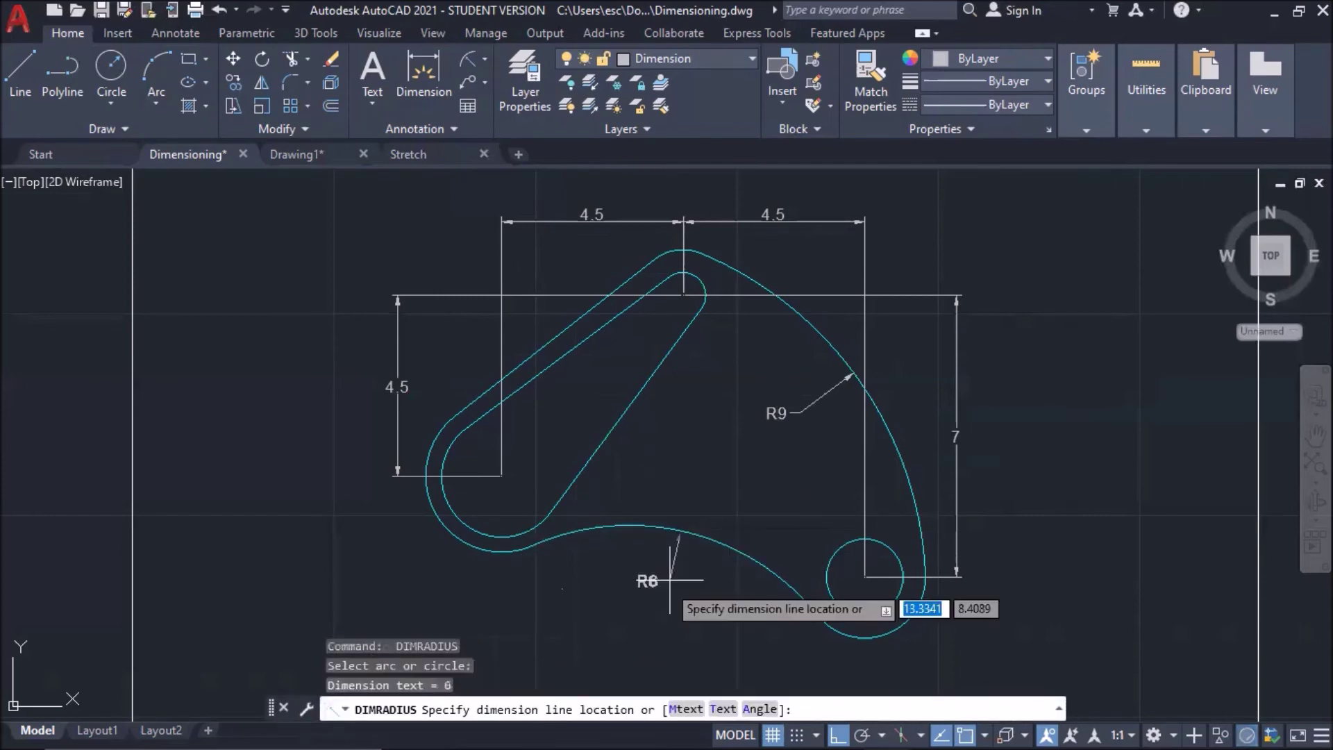
{"action": "left_click", "coordinate": [657, 587]}
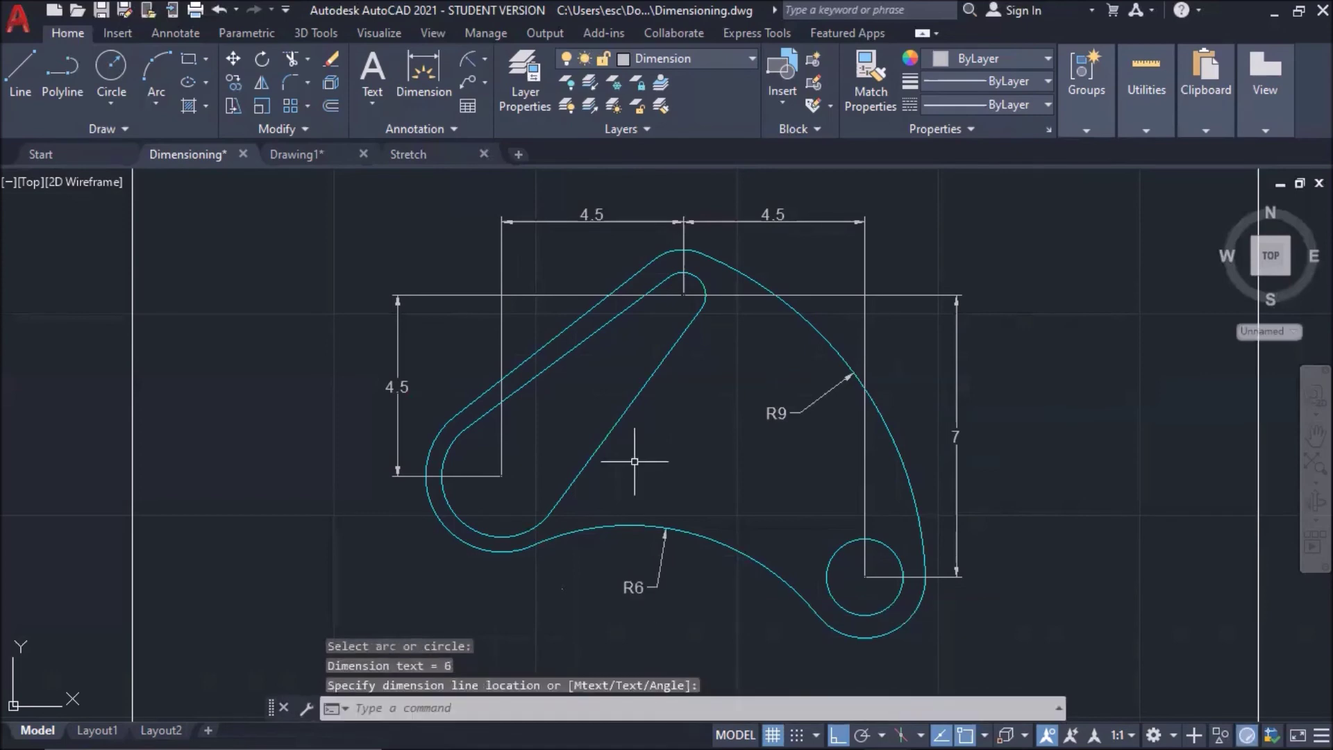
{"action": "key", "text": "Return"}
{"action": "left_click", "coordinate": [686, 274]}
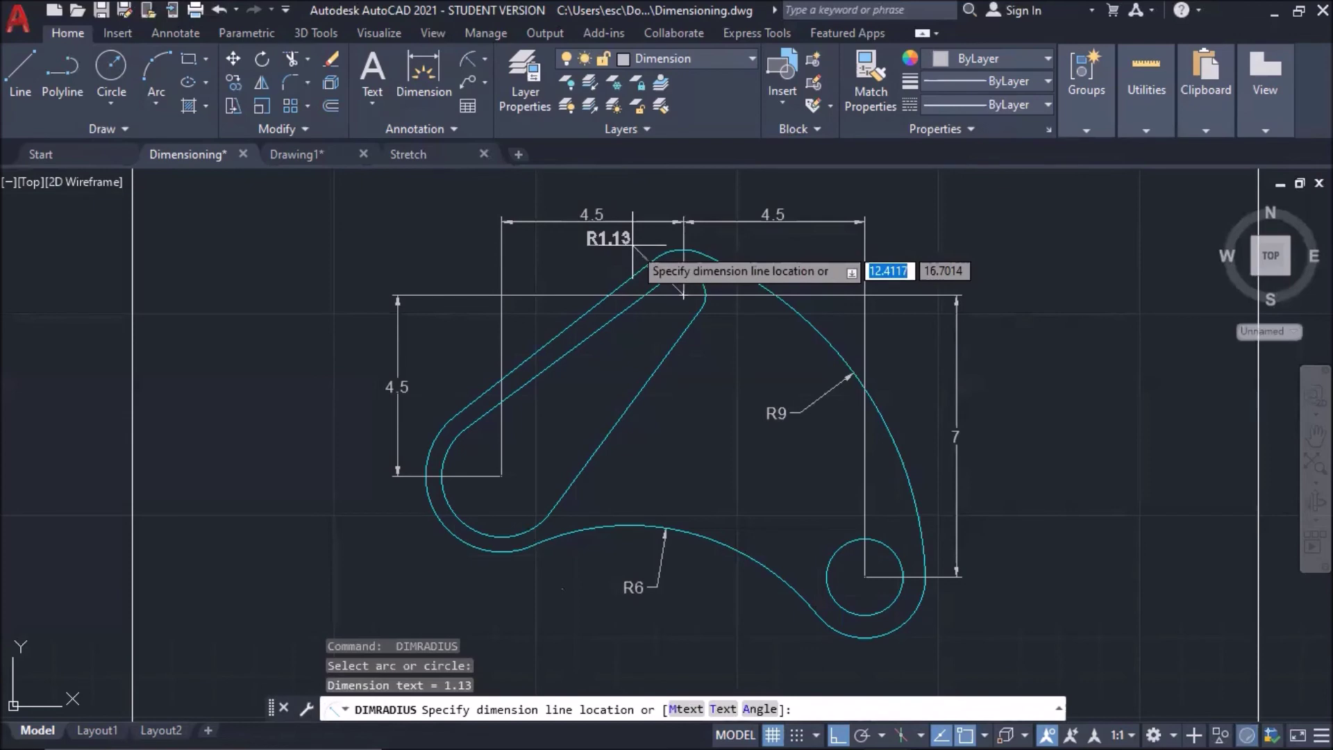
{"action": "left_click", "coordinate": [632, 245]}
{"action": "key", "text": "Return"}
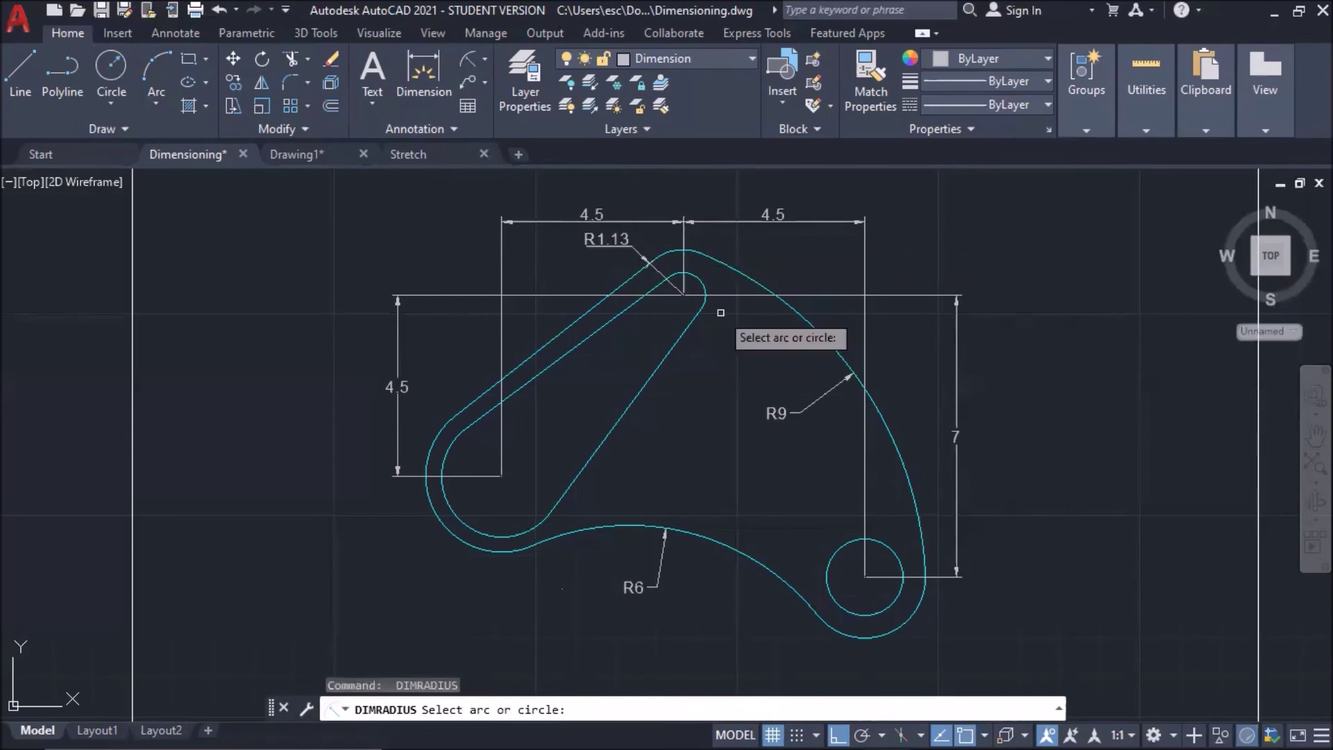
{"action": "left_click", "coordinate": [703, 286]}
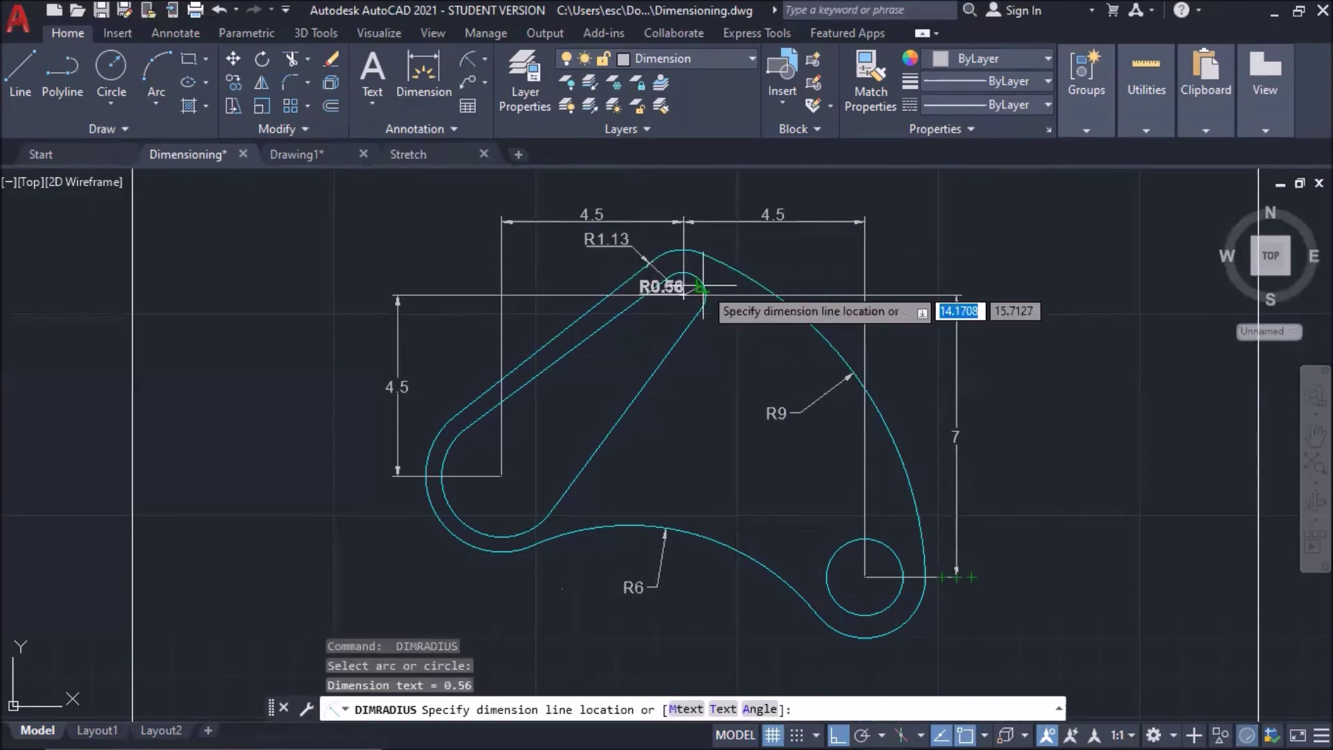
{"action": "left_click", "coordinate": [748, 333]}
{"action": "key", "text": "Return"}
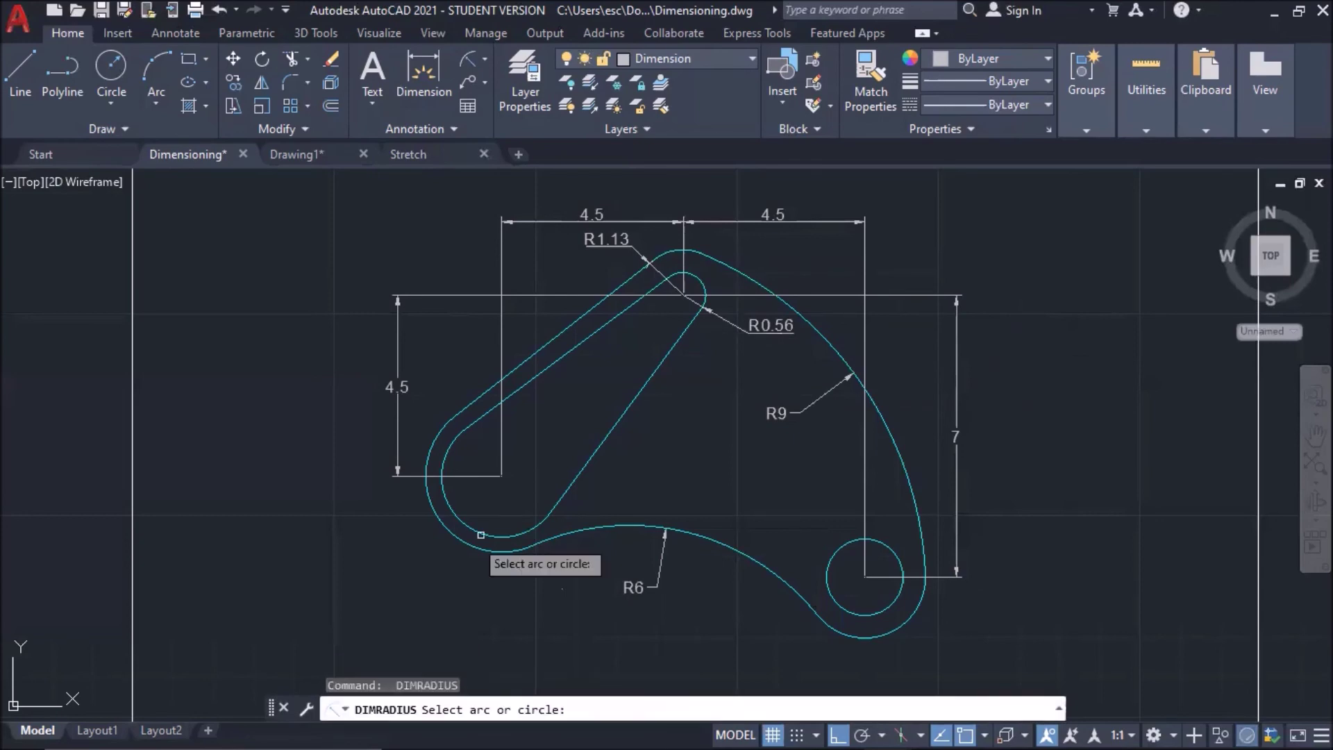
{"action": "left_click", "coordinate": [437, 522]}
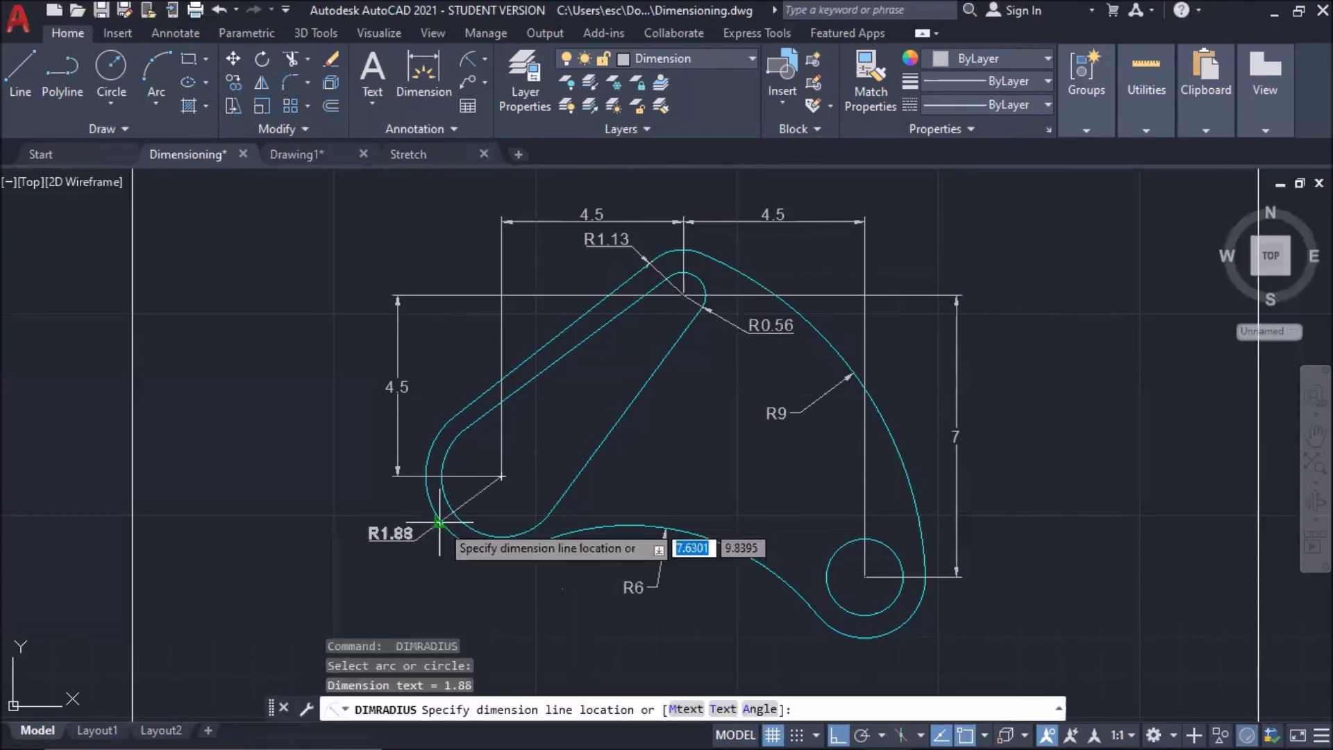
{"action": "left_click", "coordinate": [402, 587]}
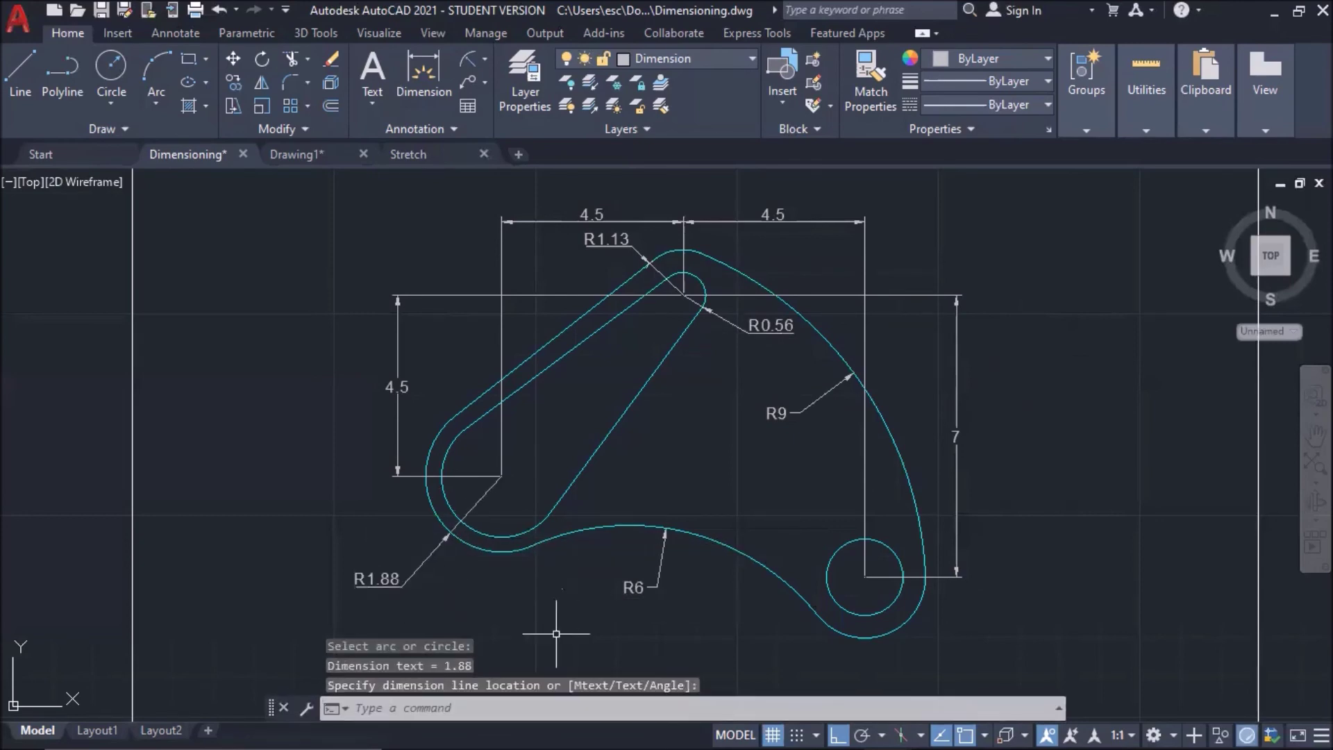
Add radius labels R1.5 (inner left slot), R0.94 (small circle) and R1.5 (bottom-right outer arc)
{"action": "key", "text": "Return"}
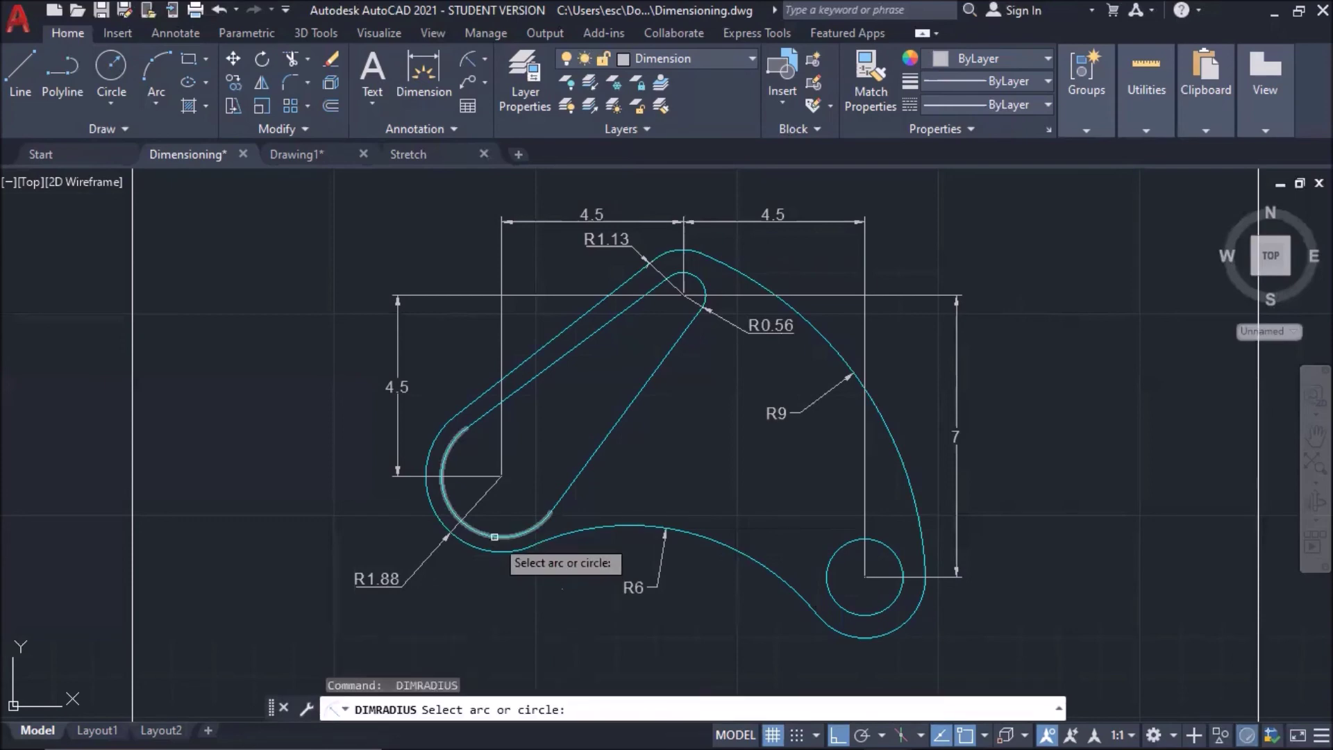
{"action": "left_click", "coordinate": [495, 536]}
{"action": "left_click", "coordinate": [489, 606]}
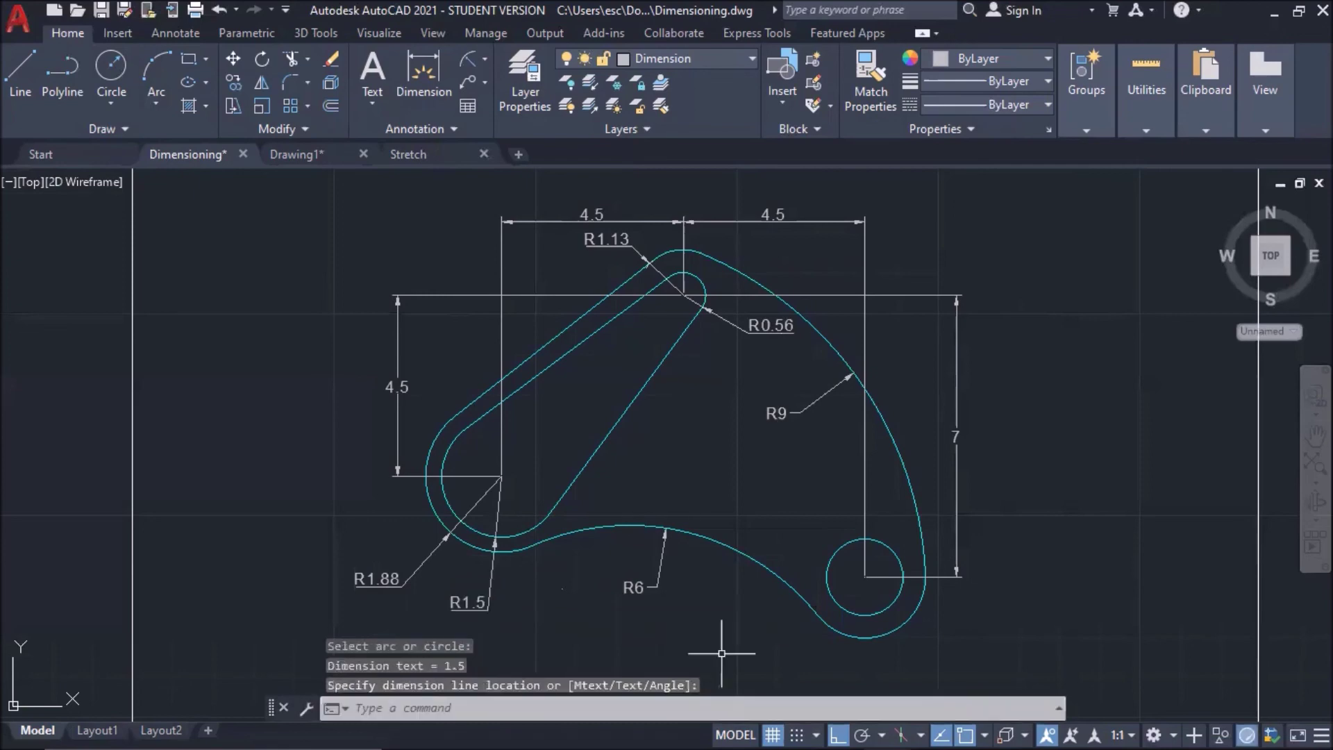
{"action": "key", "text": "Return"}
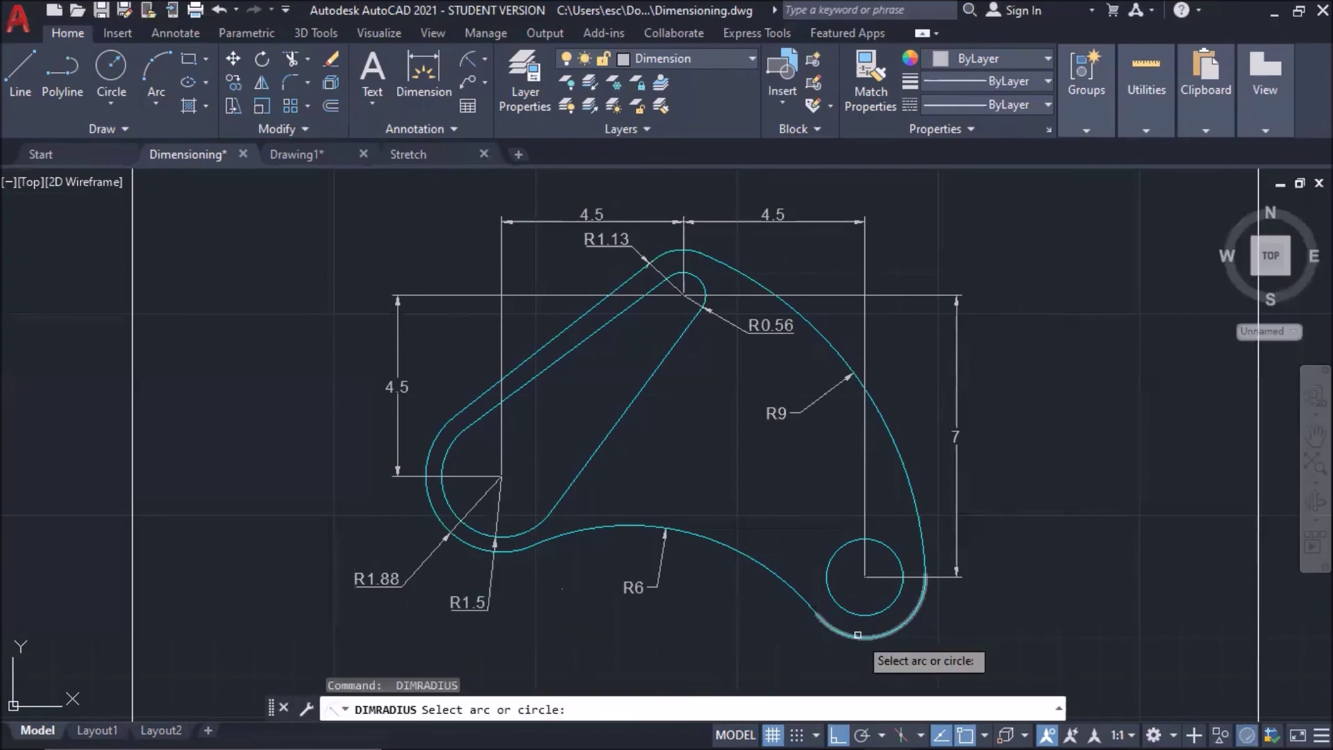
{"action": "left_click", "coordinate": [837, 549]}
{"action": "left_click", "coordinate": [786, 505]}
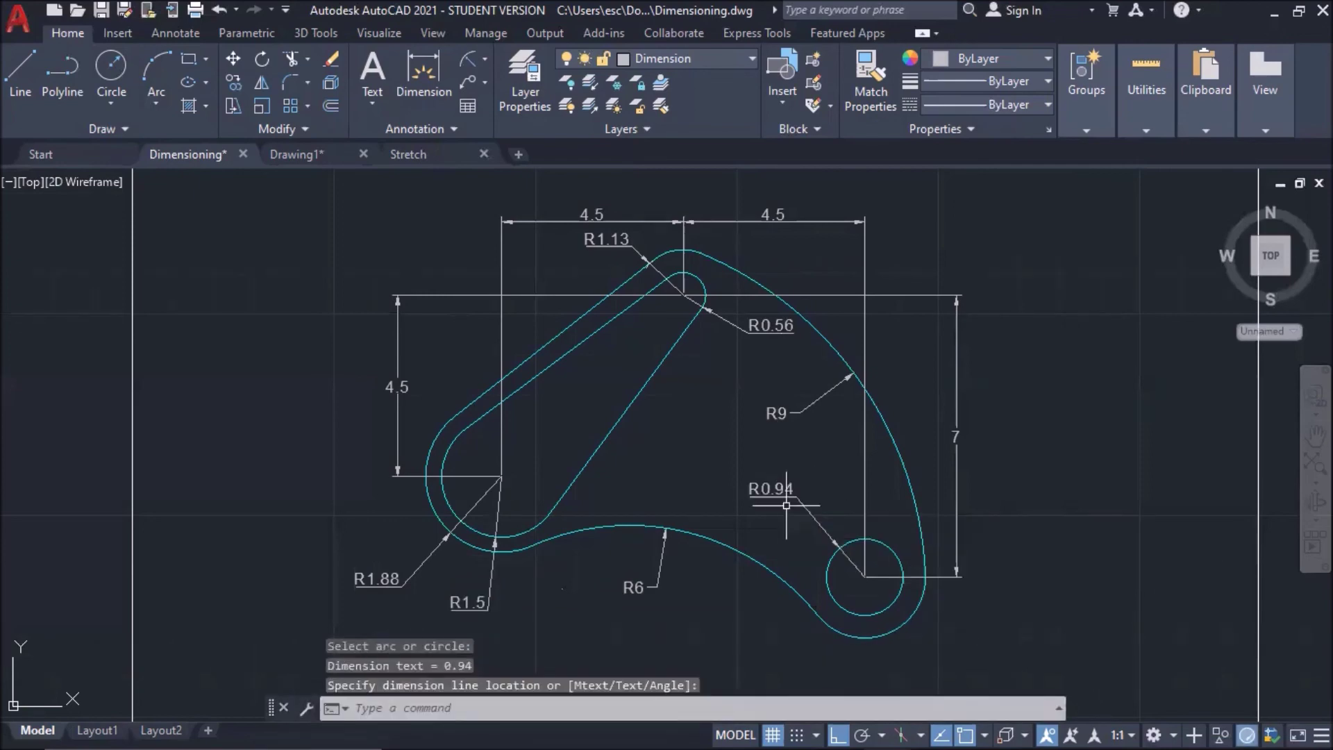
{"action": "key", "text": "Return"}
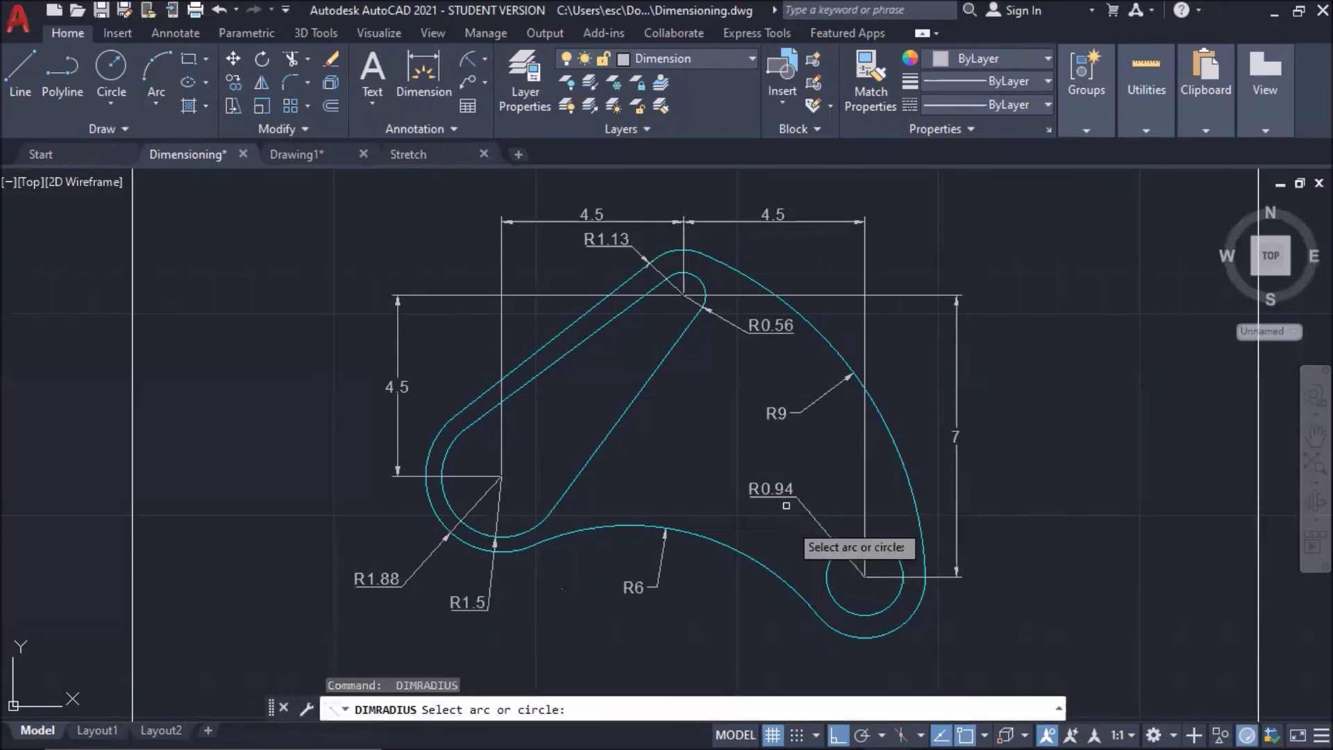
{"action": "left_click", "coordinate": [852, 635]}
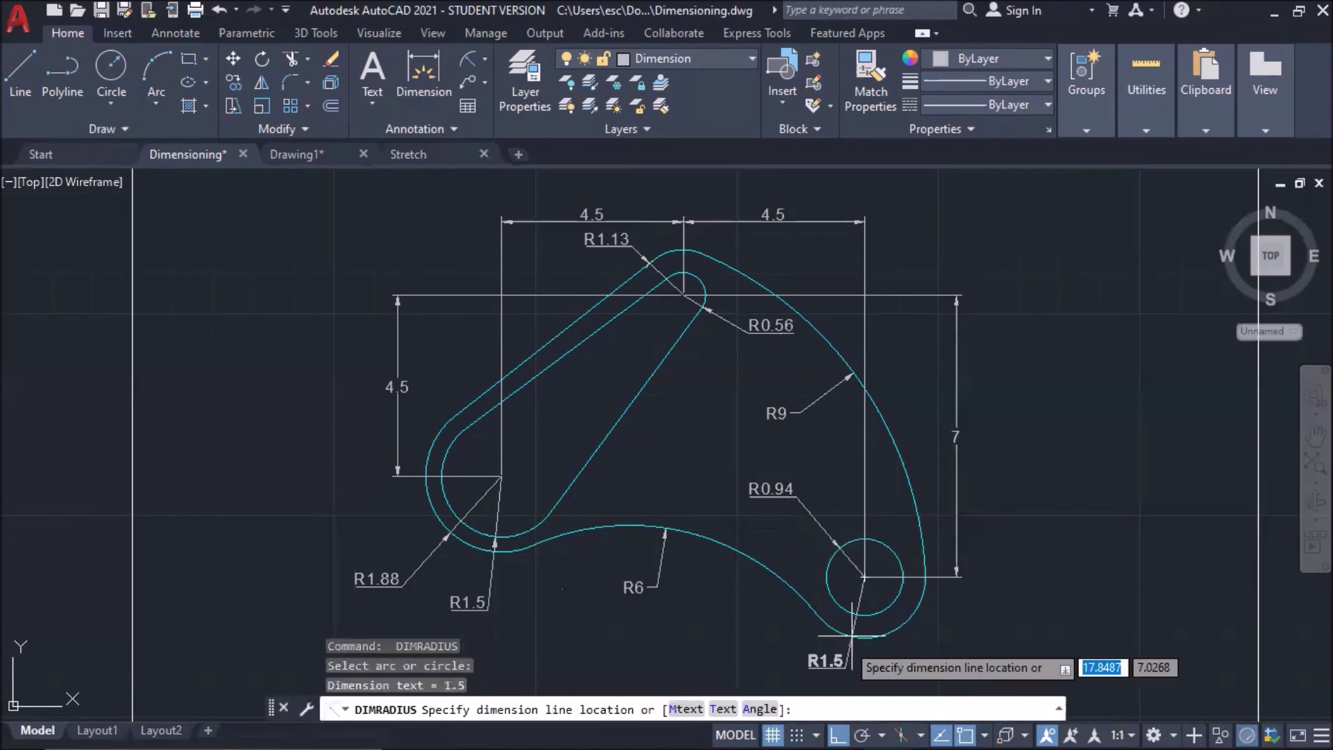
{"action": "left_click", "coordinate": [807, 658]}
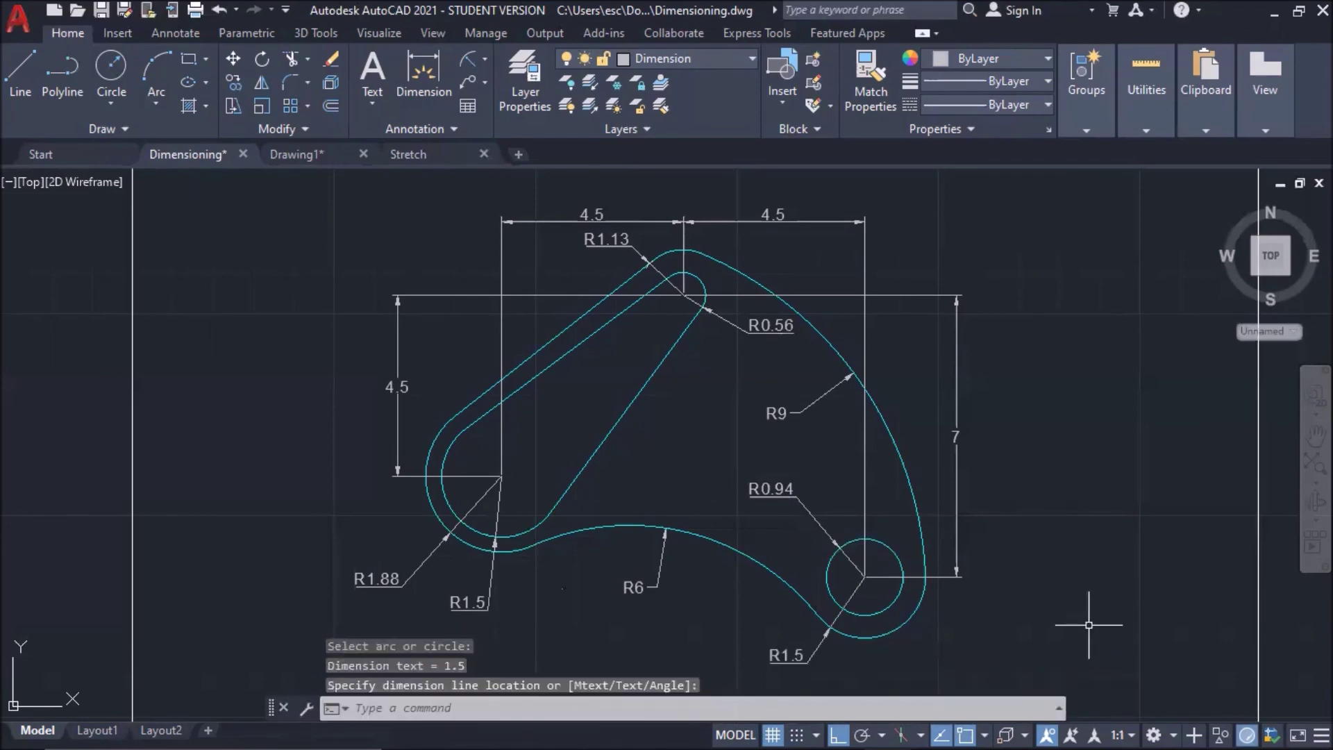